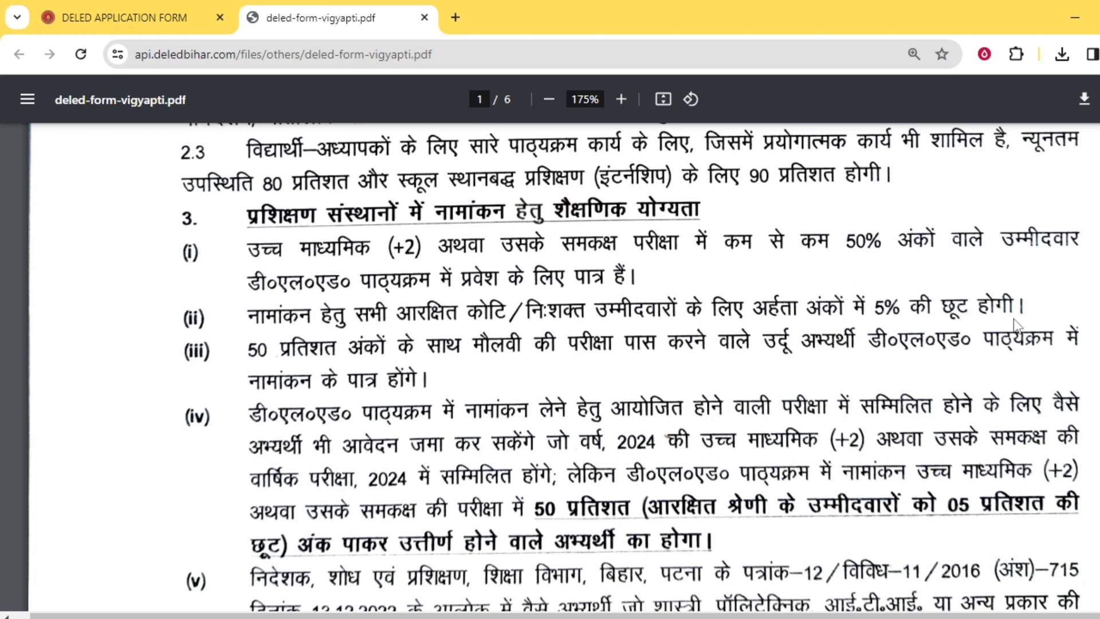
- Read the notification PDF down to section 4 Age Limit, then close the PDF tab
scroll(1016, 325, "down", 1)
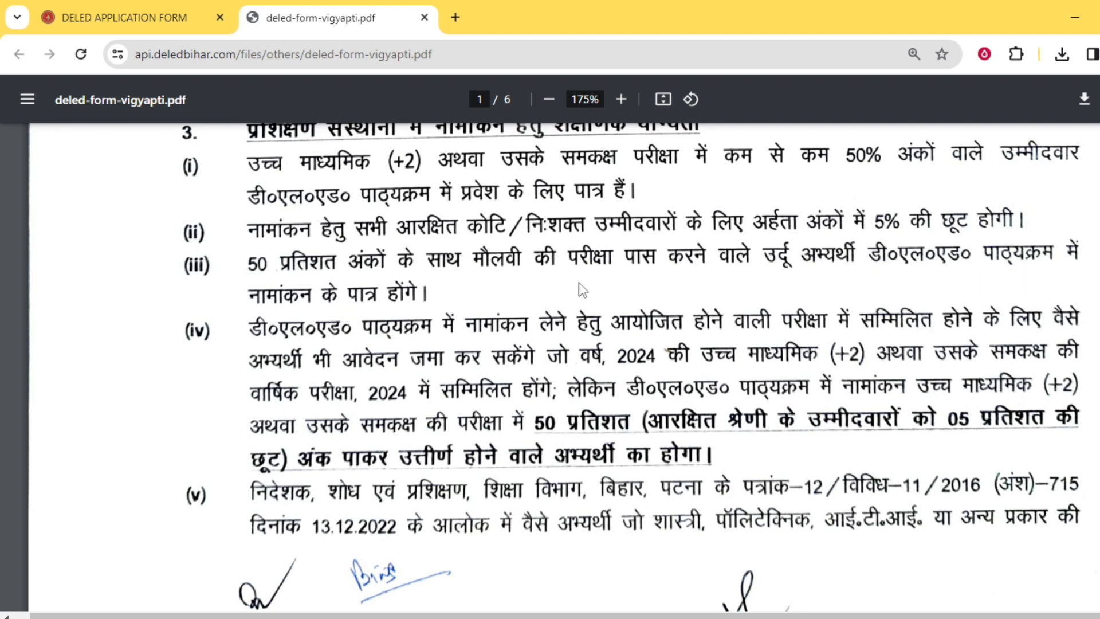
scroll(577, 298, "down", 3)
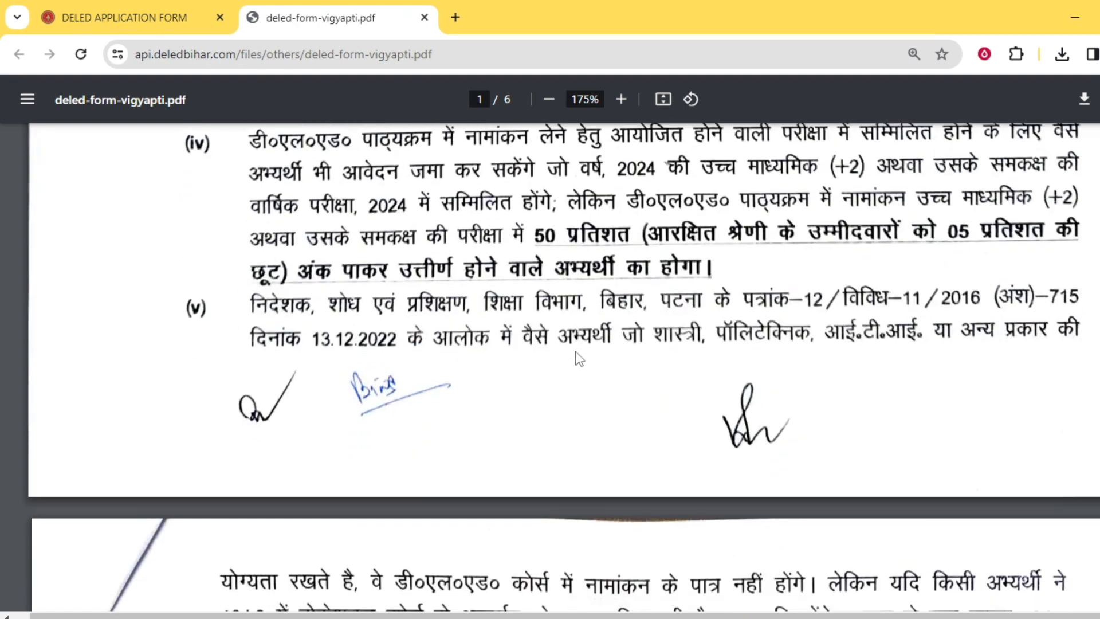
scroll(578, 358, "down", 4)
scroll(576, 352, "down", 4)
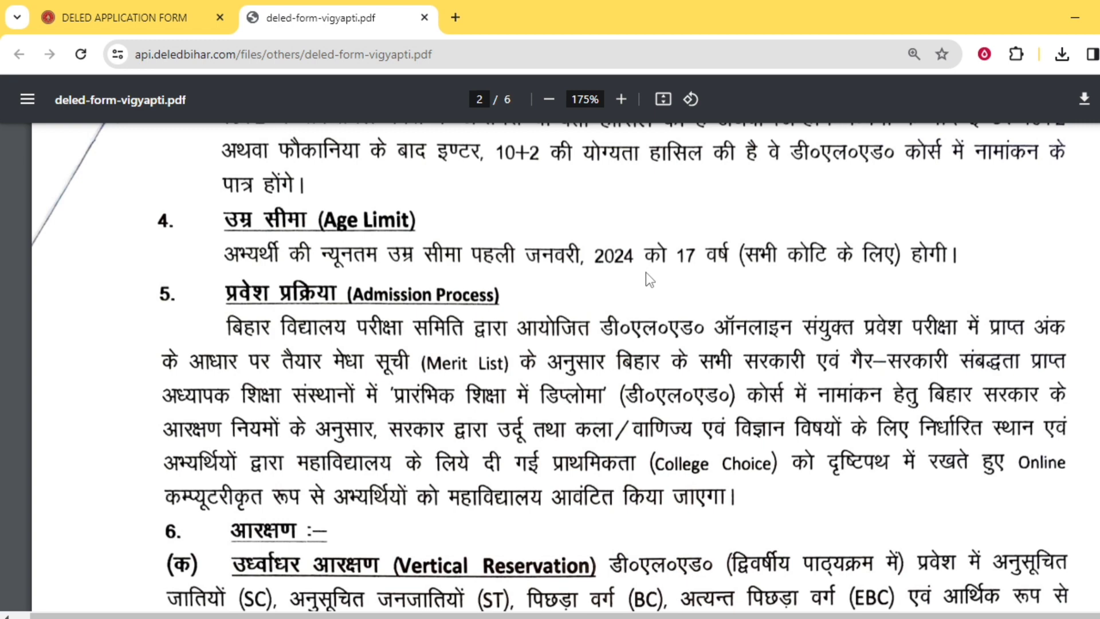
key("ctrl+w")
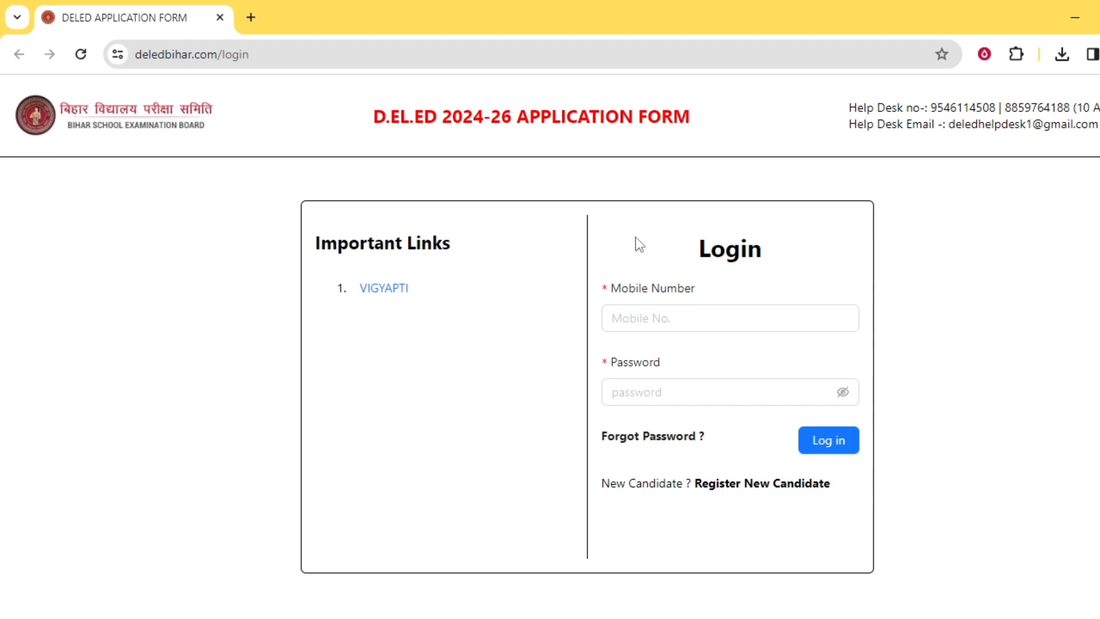
- Open the Register New Candidate form and enter and confirm the candidate's full name
left_click(790, 487)
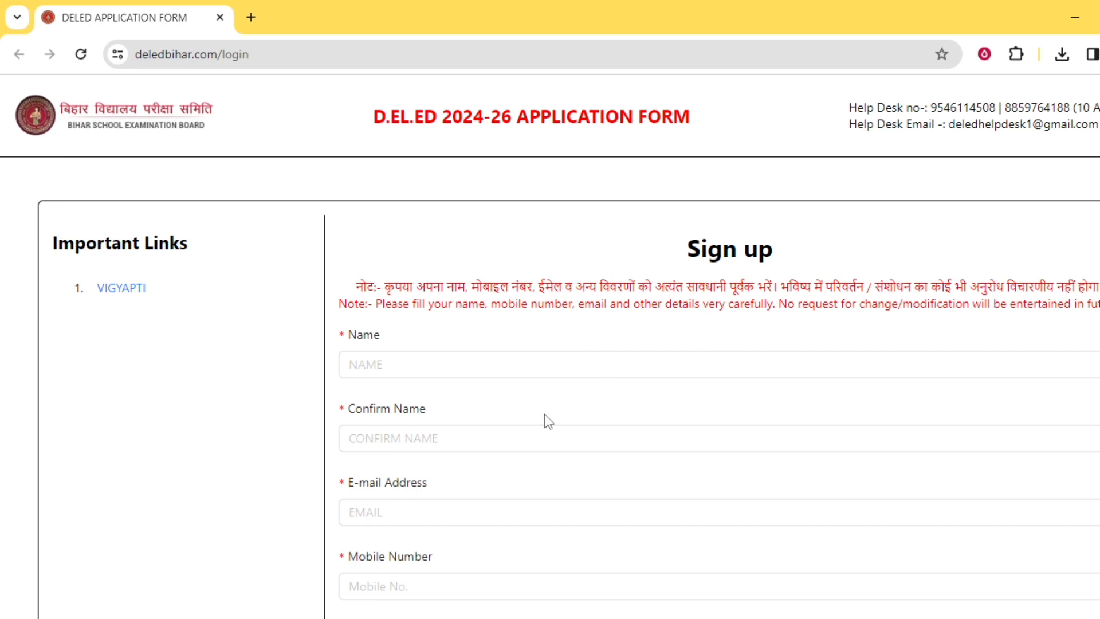
scroll(544, 416, "down", 1)
left_click(474, 282)
left_click(475, 280)
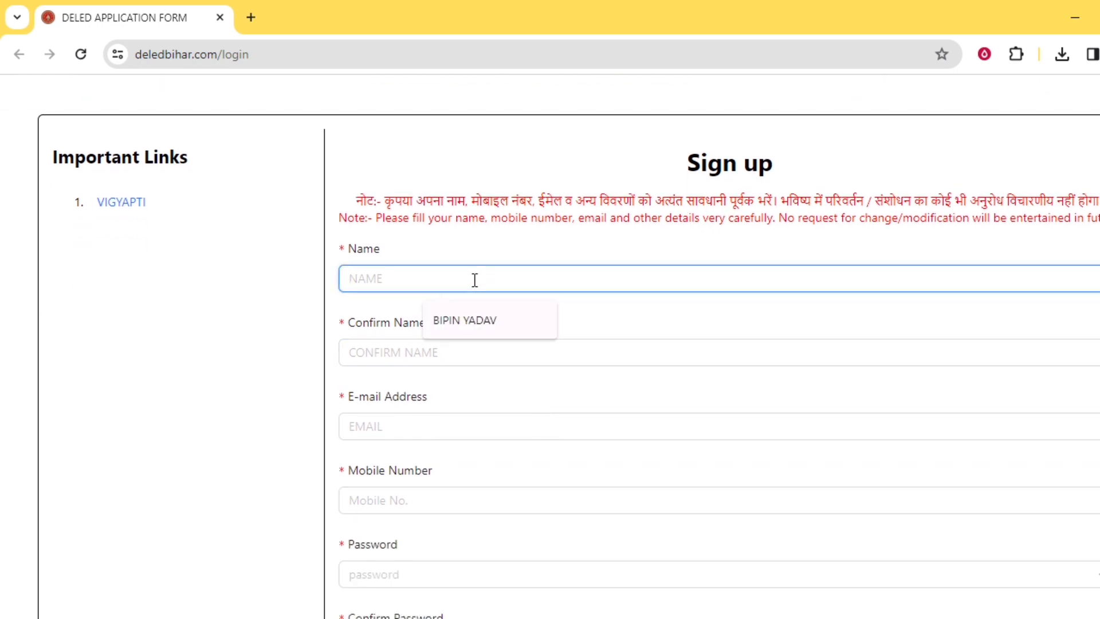
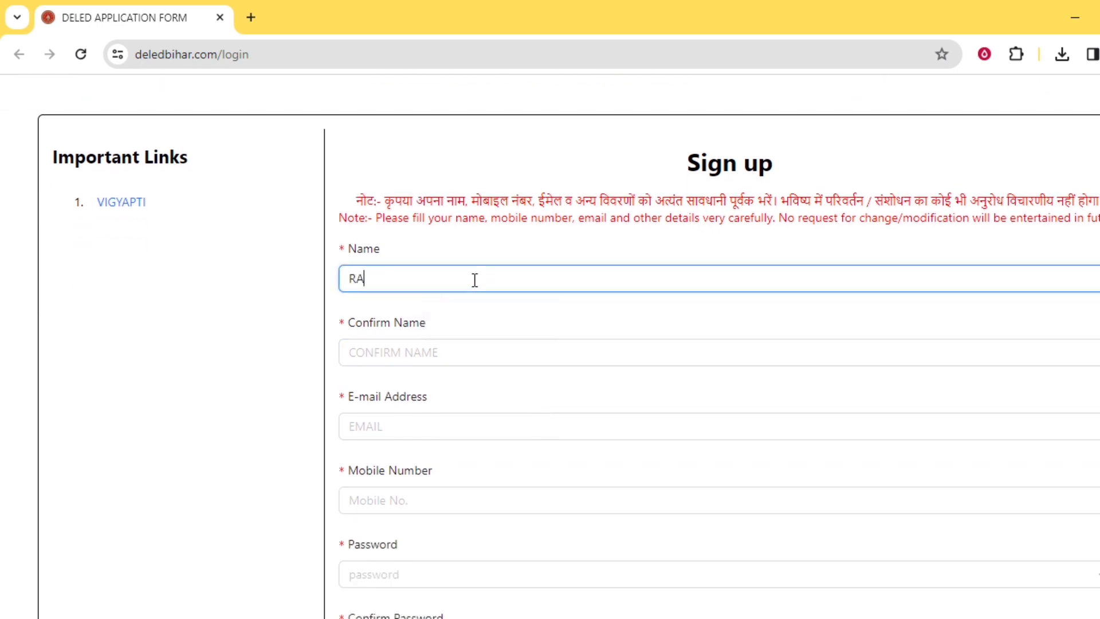
key("Tab")
scroll(345, 324, "down", 2)
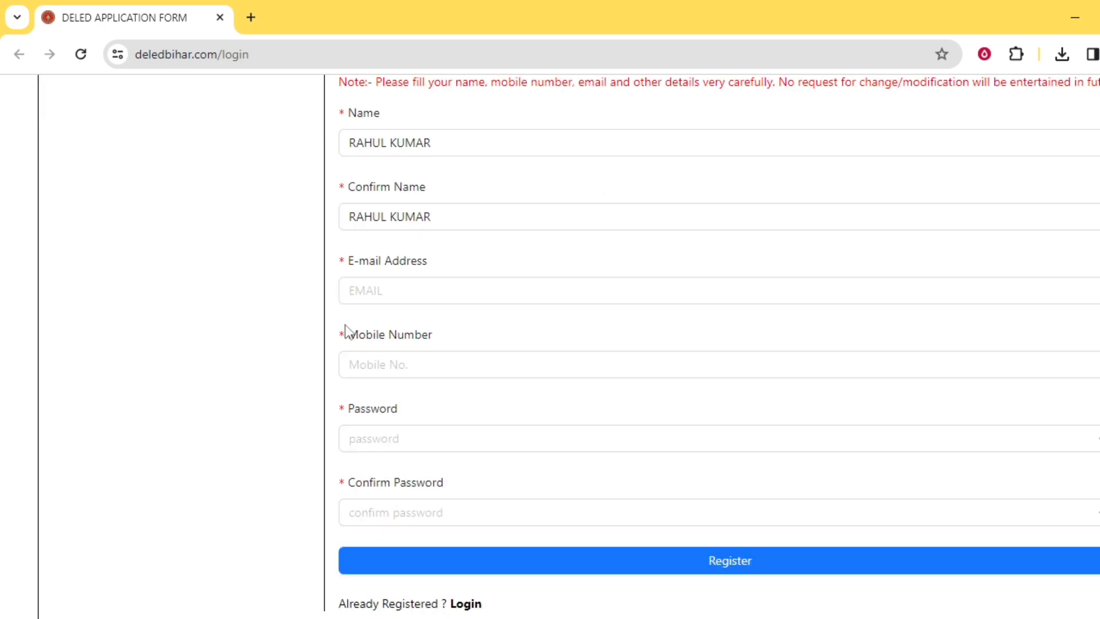
left_click(367, 288)
- Fill in the e-mail, mobile number, account password and its confirmation
left_click(376, 367)
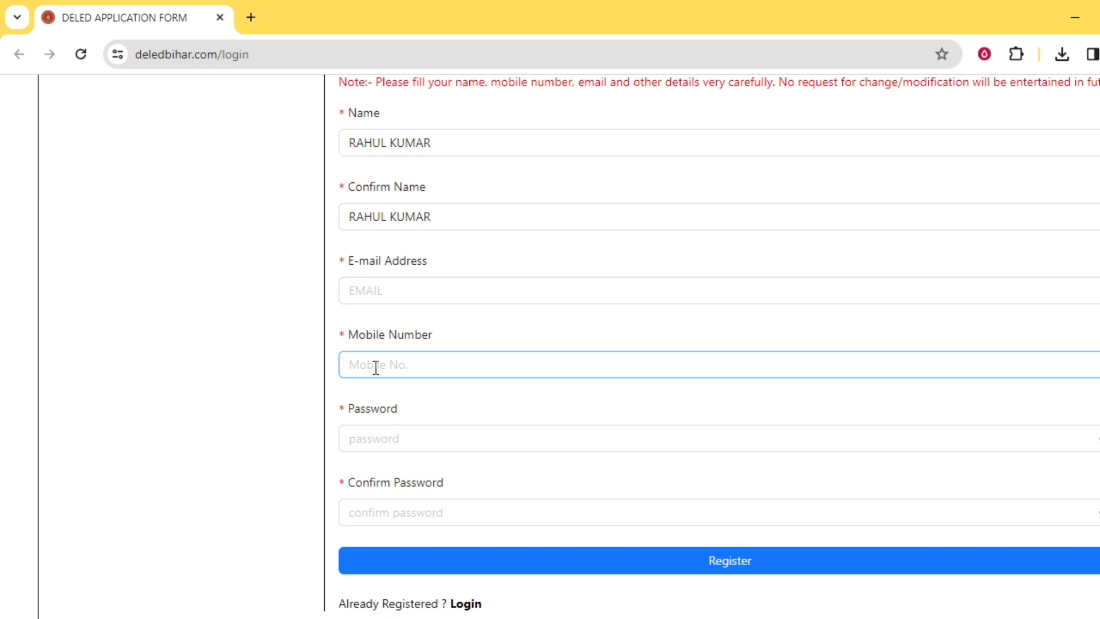
left_click(376, 437)
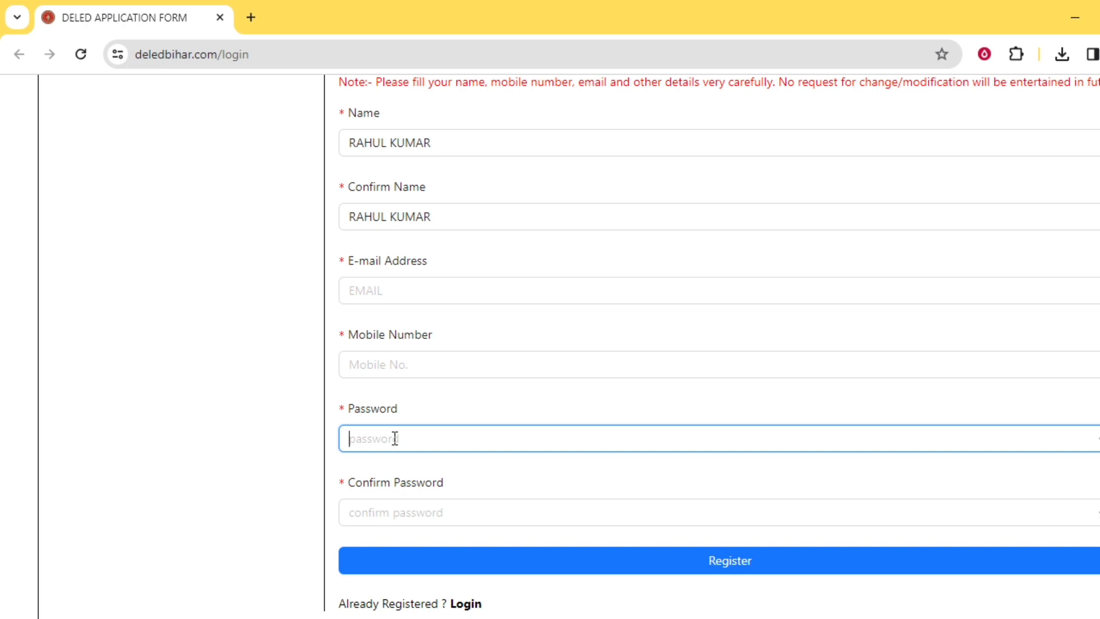
left_click(348, 447)
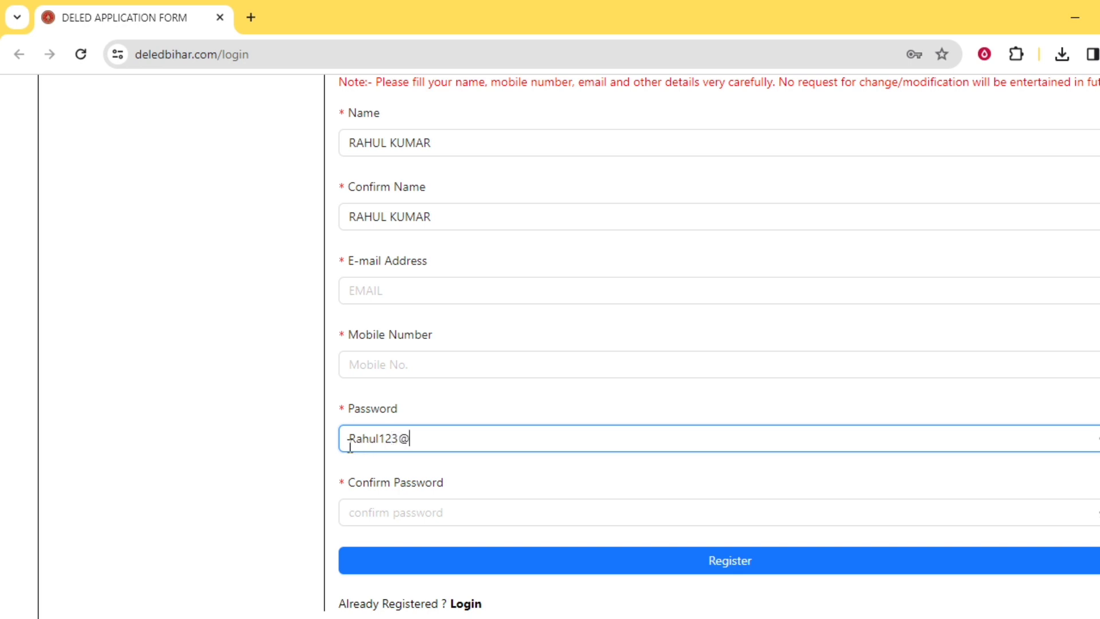
left_click(413, 442, "shift")
left_click(436, 465)
left_click(436, 511)
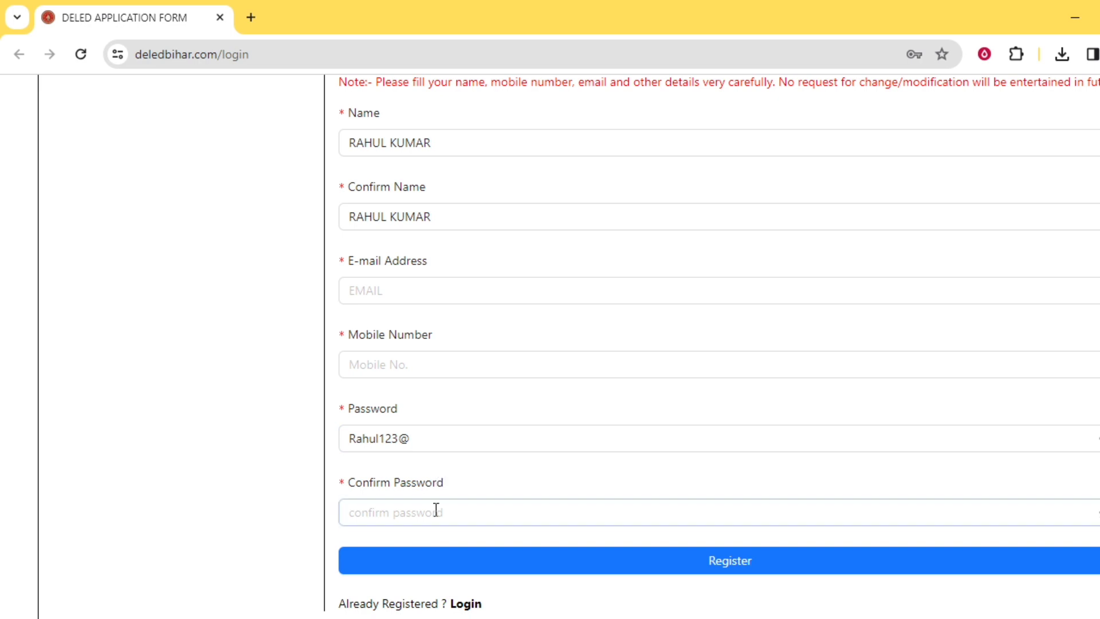
left_click(730, 588)
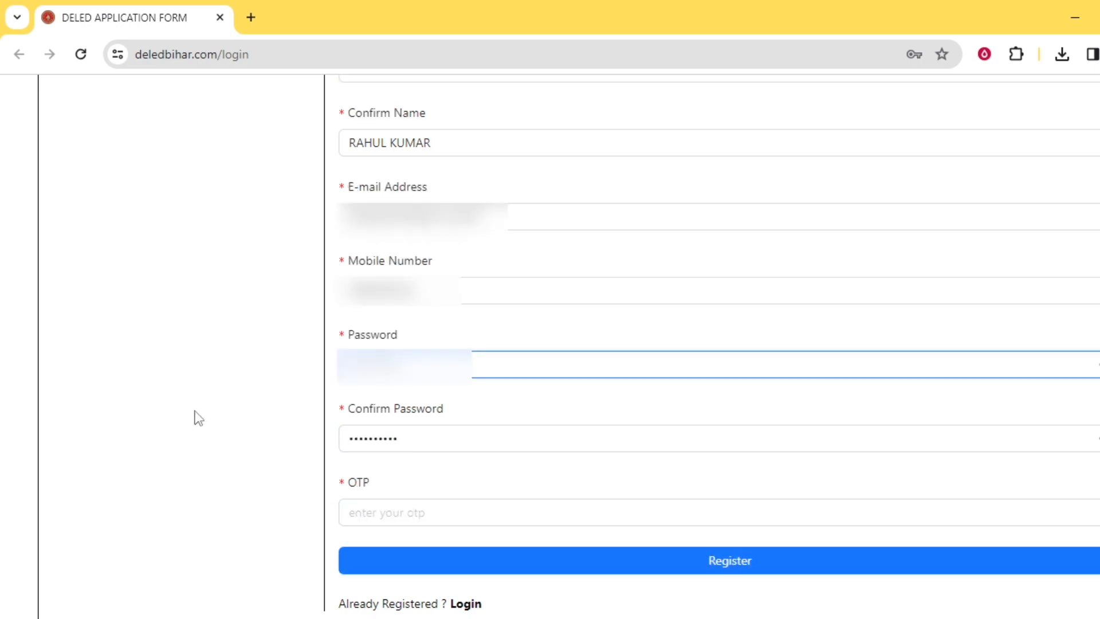
- Request the OTP, enter the received code and complete the registration
left_click(411, 433)
left_click(409, 503)
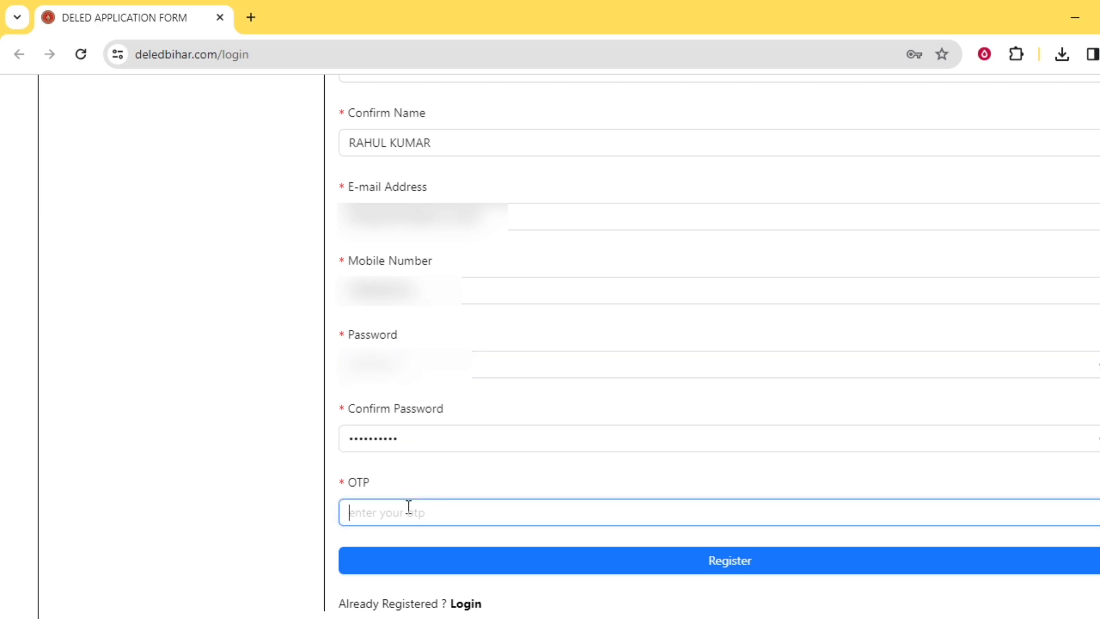
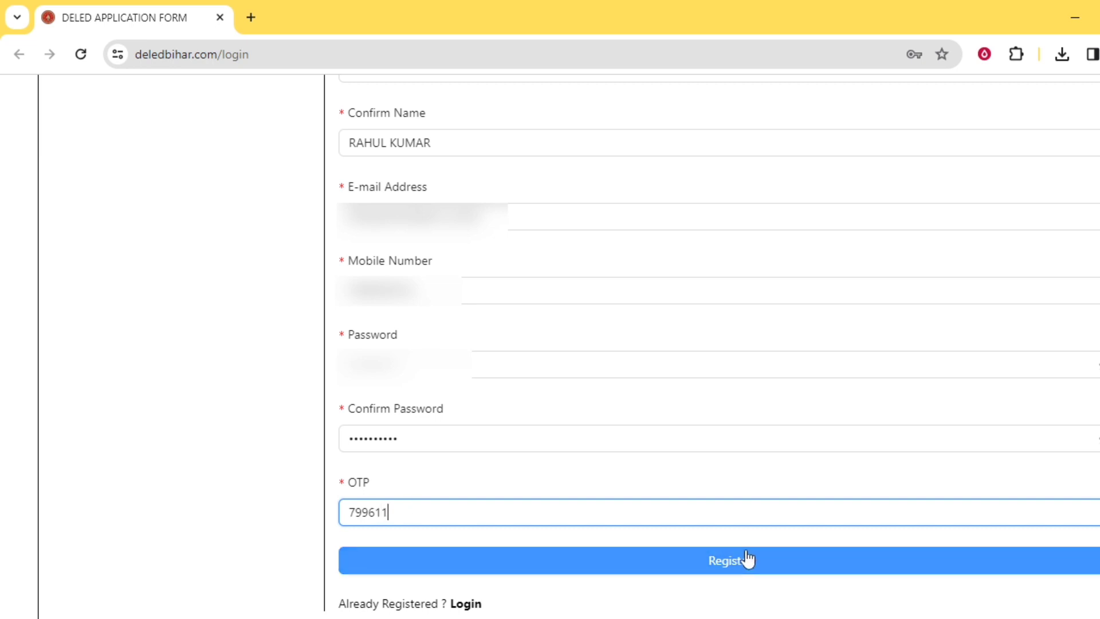
left_click(748, 559)
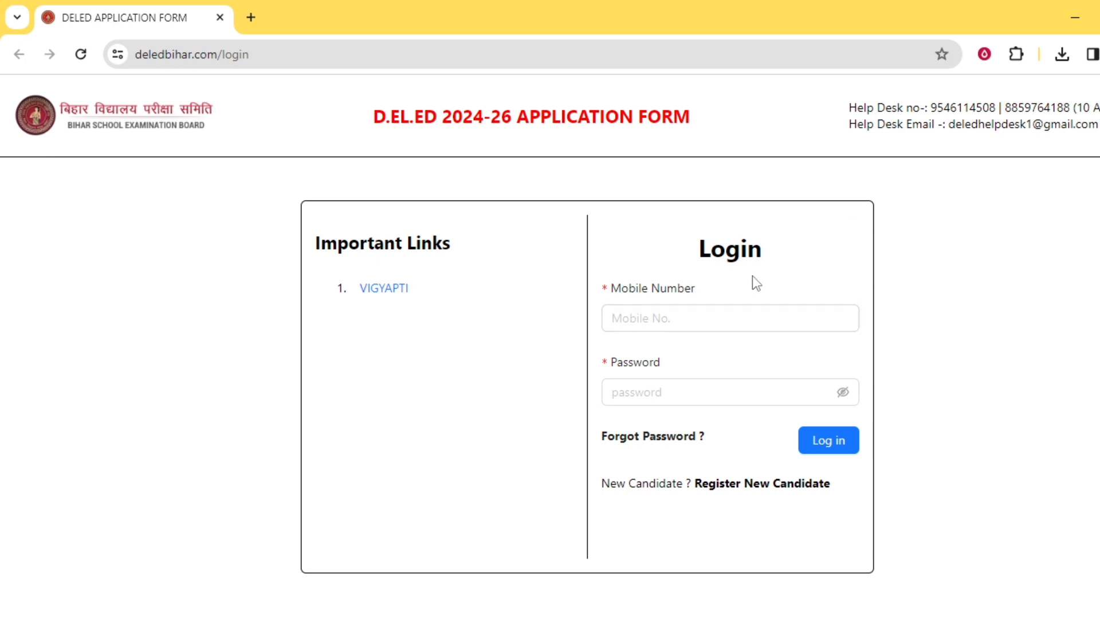
- Log in with the registered mobile number and password
left_click(643, 318)
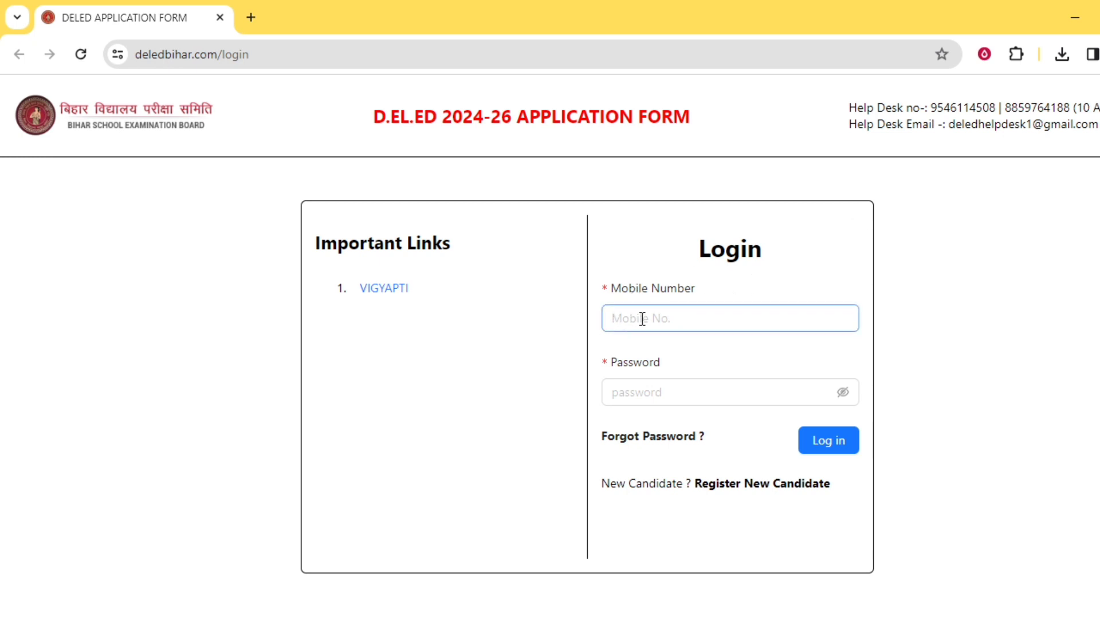
left_click(623, 393)
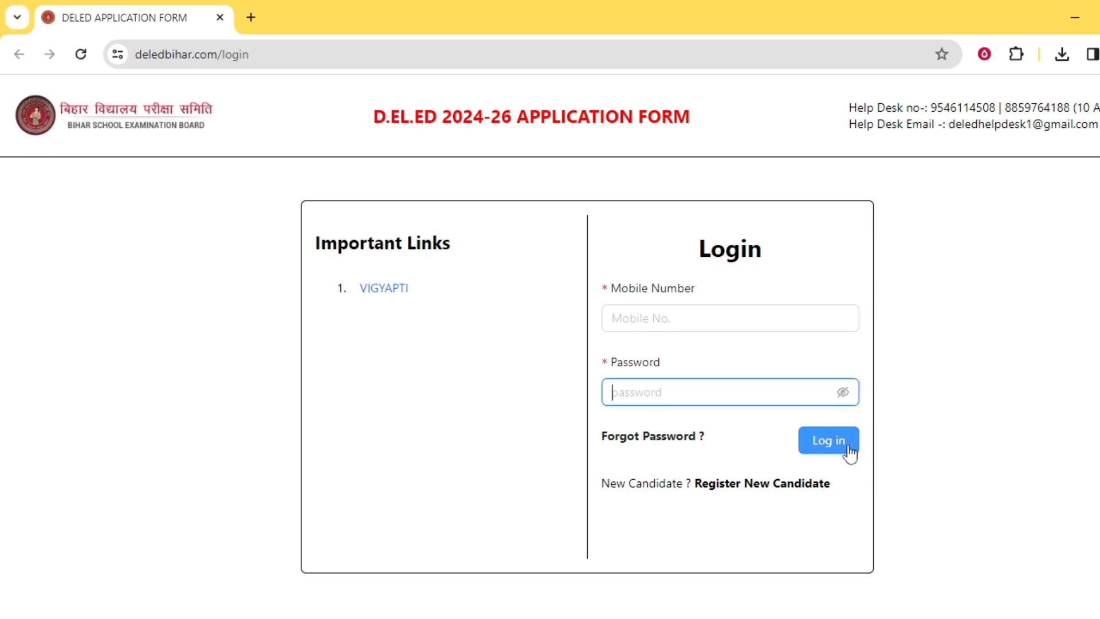
left_click(828, 440)
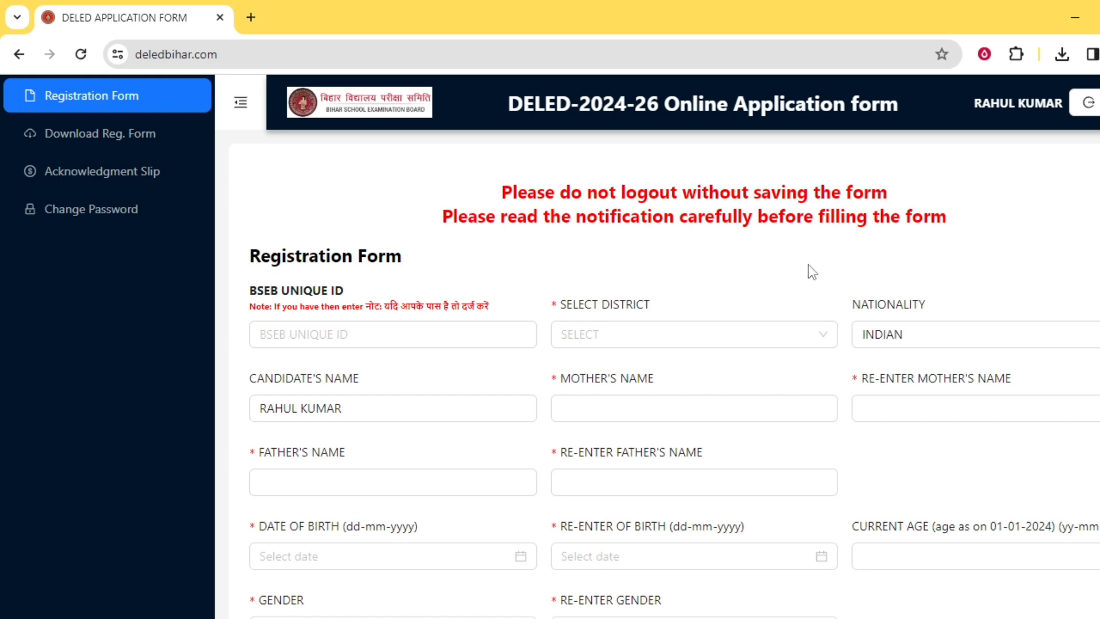
- Set the district to OTHER STATE (99) after briefly choosing MUZAFFARPUR (31)
left_click(348, 331)
left_click_drag(251, 293, 351, 296)
left_click(376, 294)
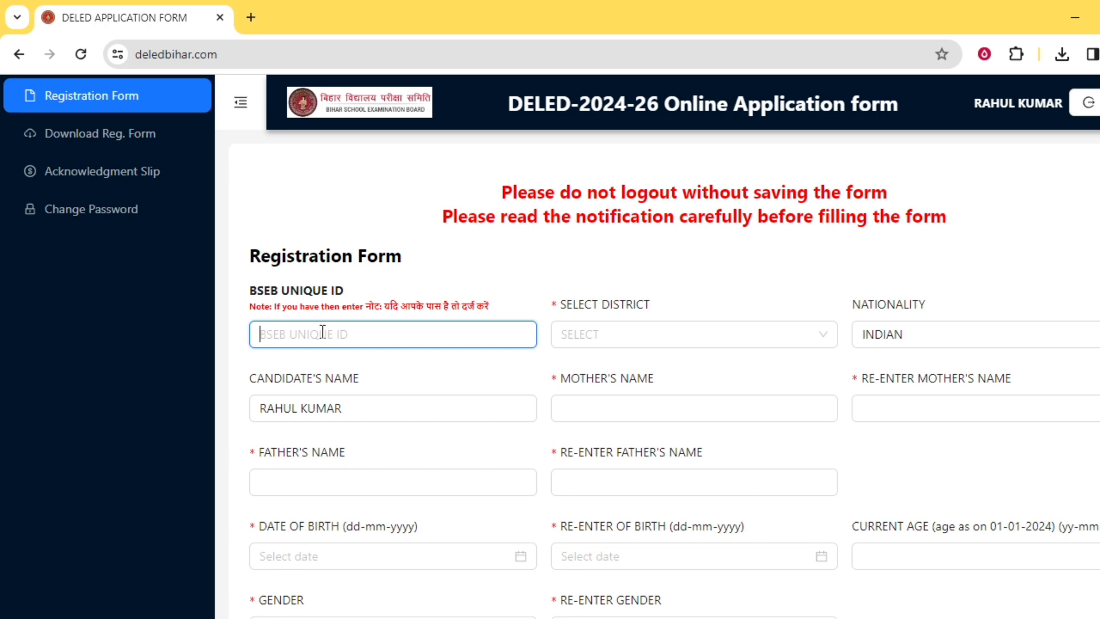
left_click(599, 345)
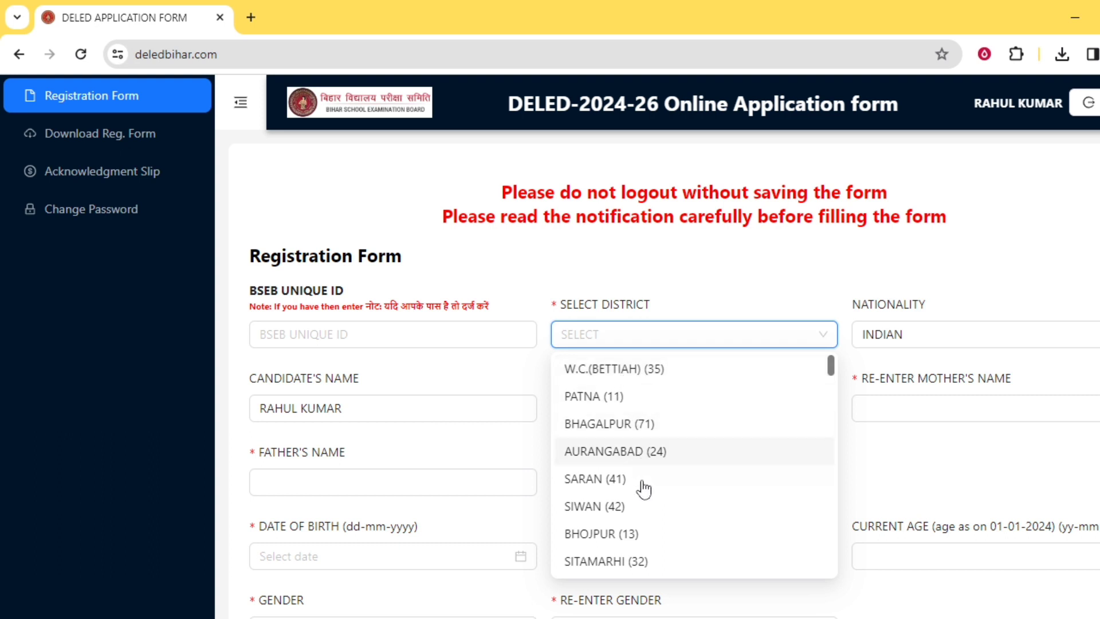
scroll(644, 484, "down", 7)
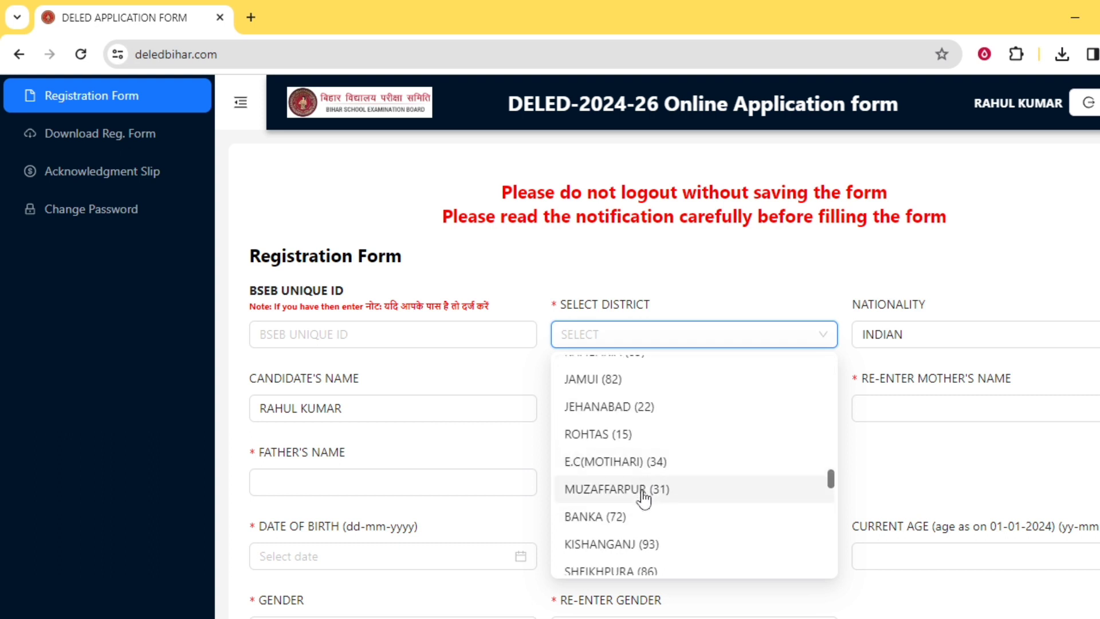
left_click(645, 493)
left_click(706, 343)
scroll(727, 457, "down", 6)
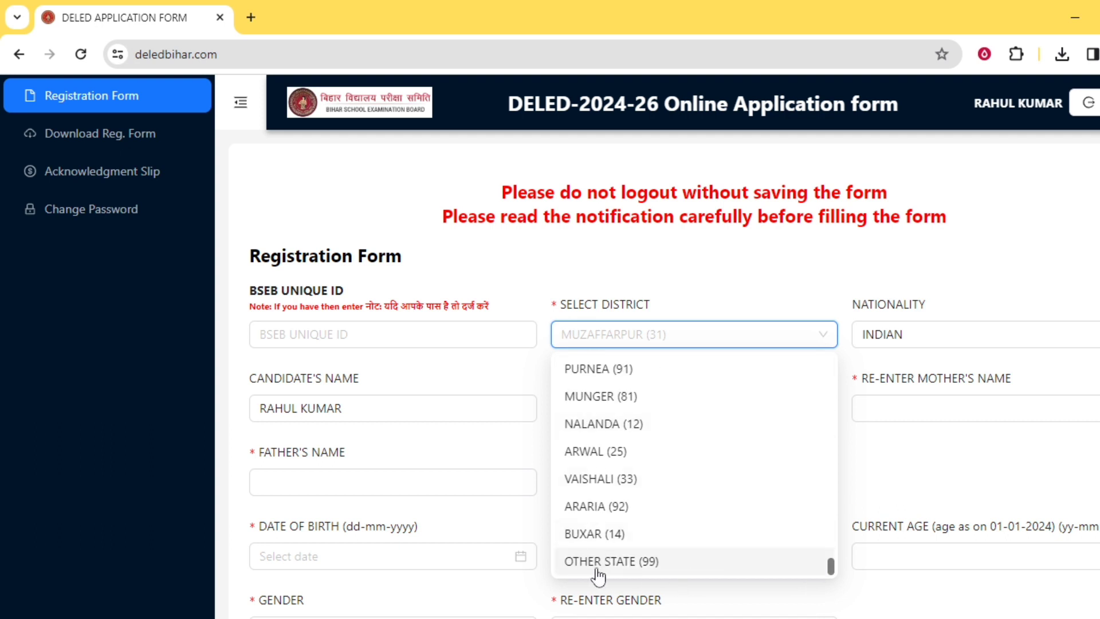
left_click(675, 568)
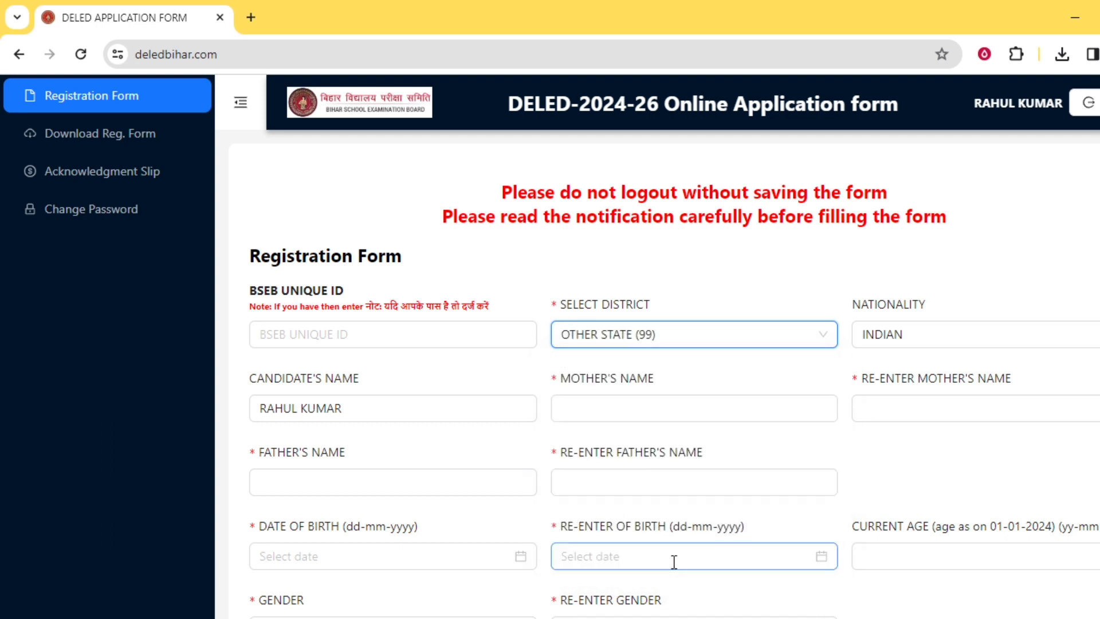
- Enter the mother's name and father's name, each re-entered to confirm
left_click(885, 379)
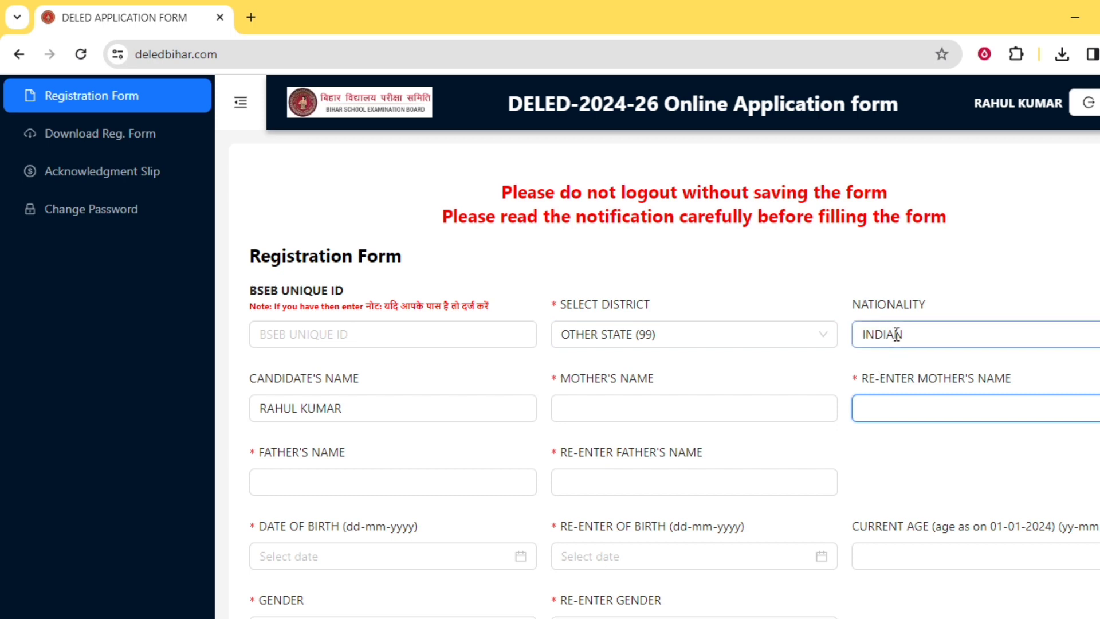
left_click_drag(256, 409, 343, 409)
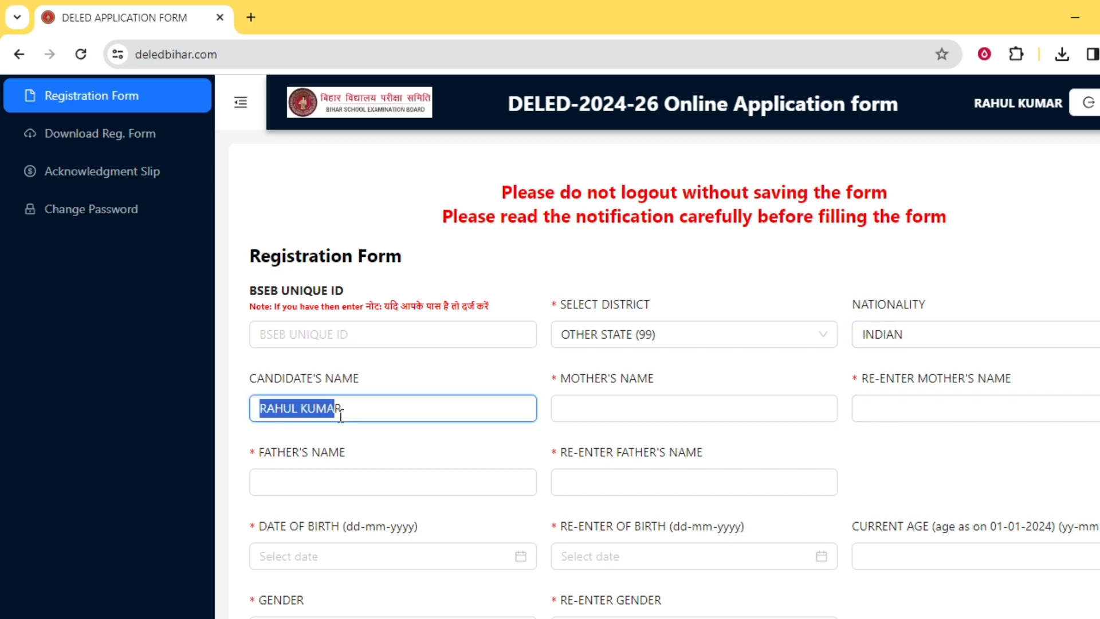
left_click(624, 409)
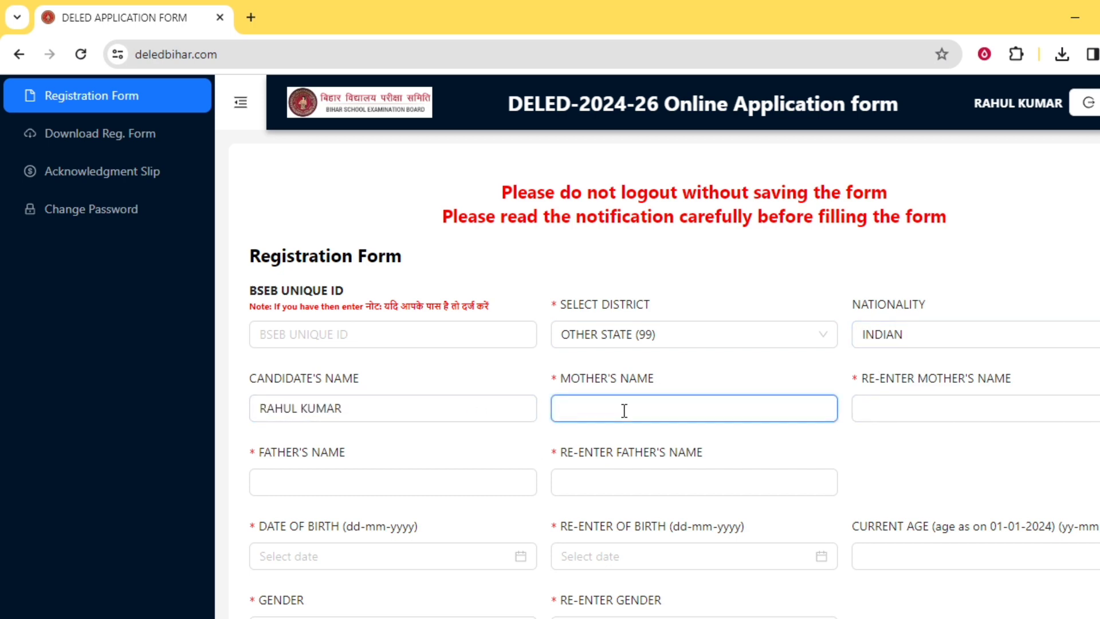
type("SHANTI")
key("Tab")
type("SHANTI")
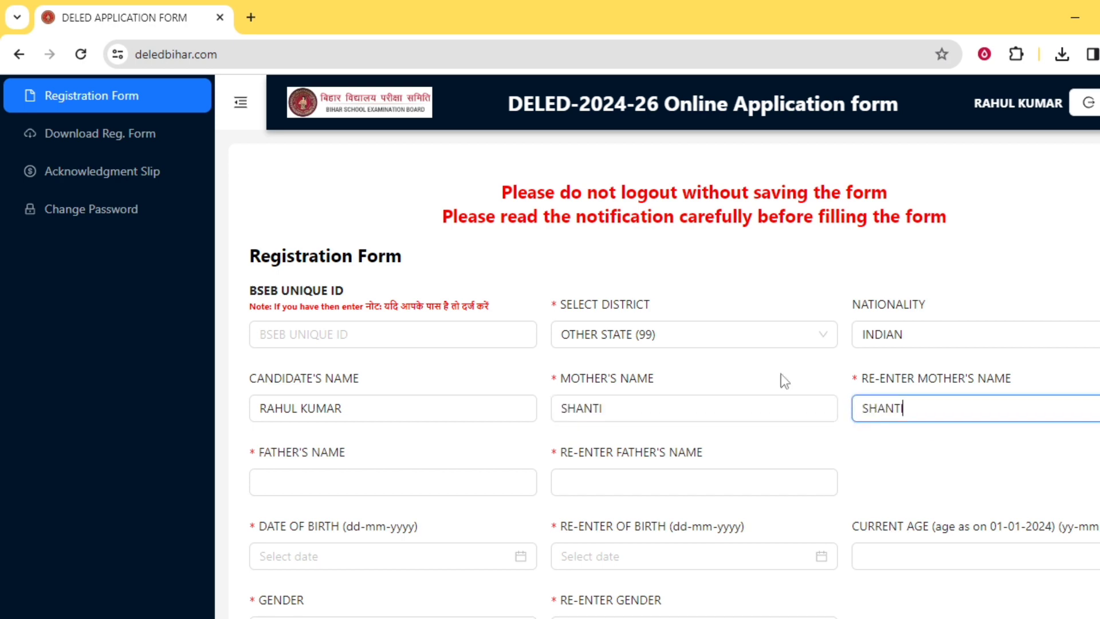
left_click(502, 479)
type("RAM")
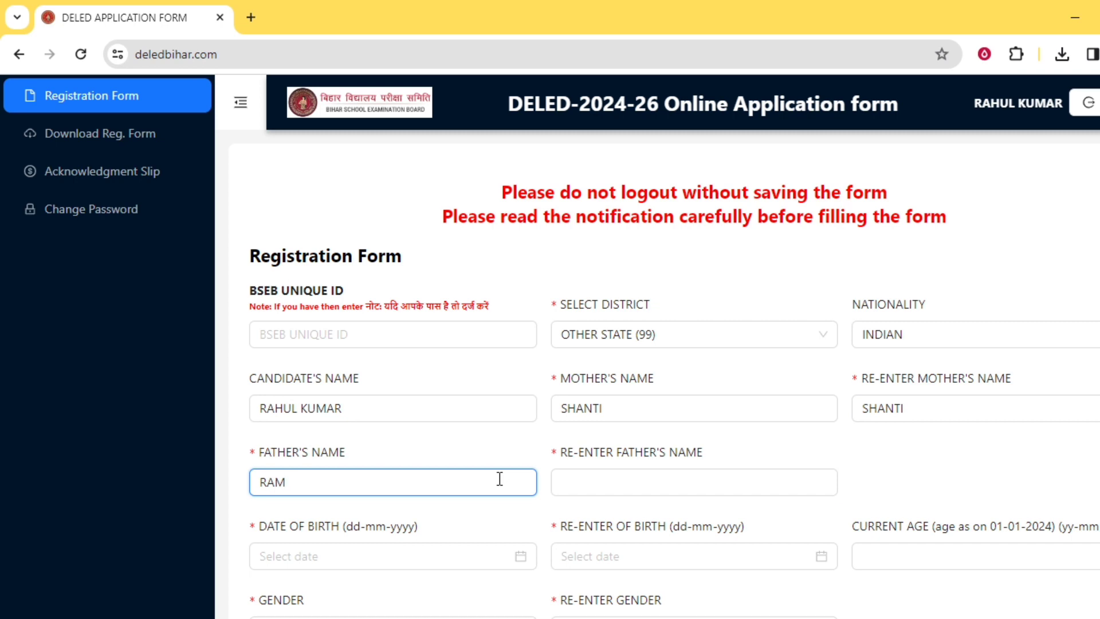
key("Tab")
type("RAM")
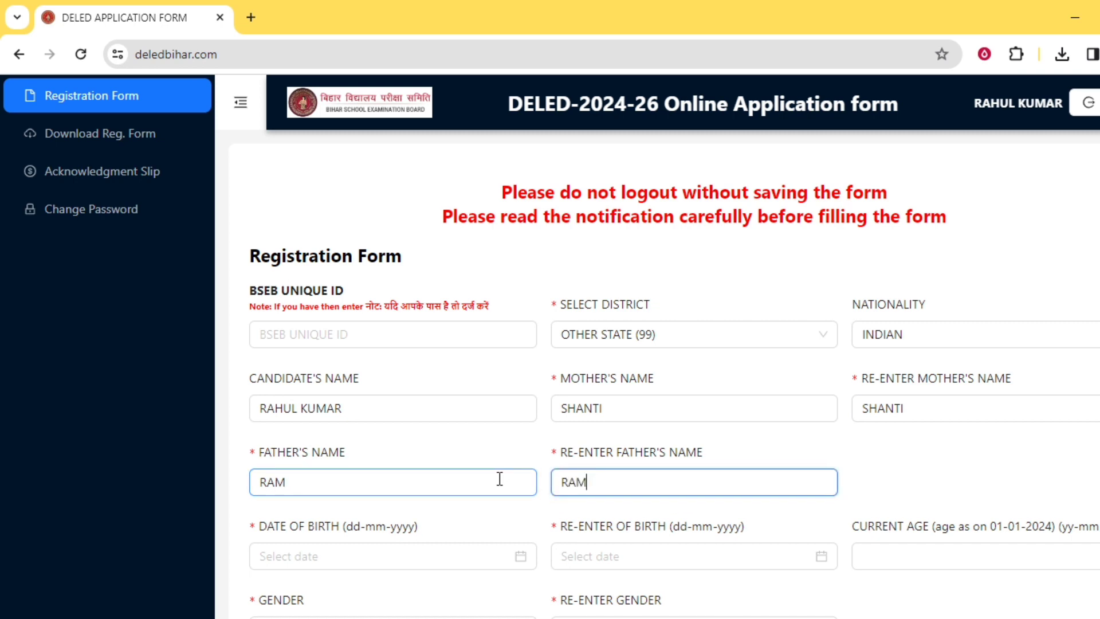
scroll(497, 490, "down", 3)
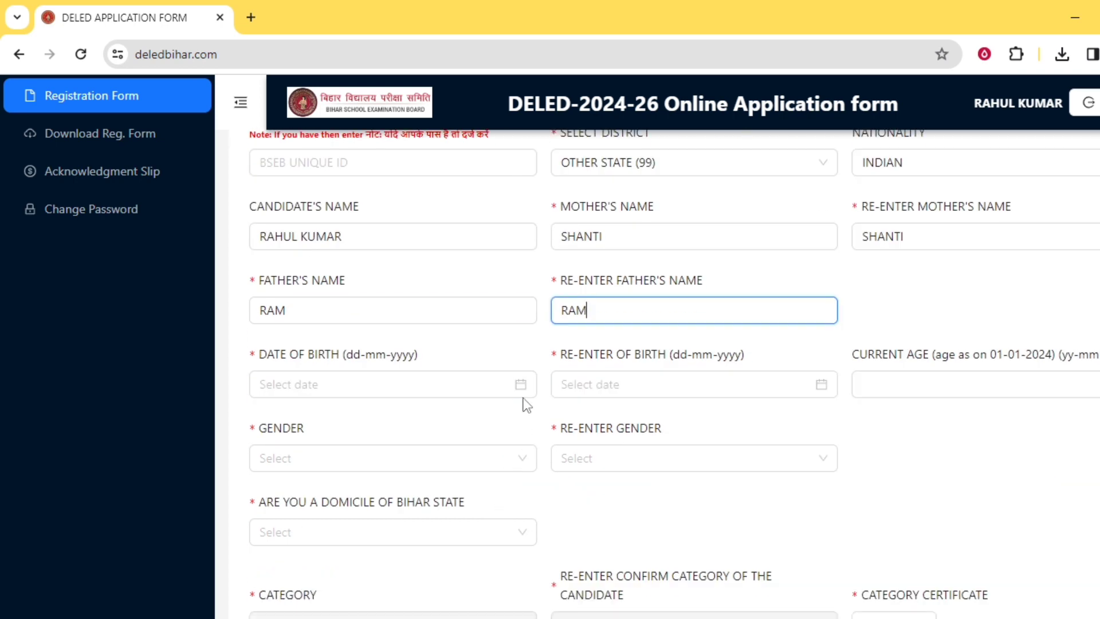
- Set the date of birth to 25 December in the calendar, then begin the re-entered date
left_click(523, 386)
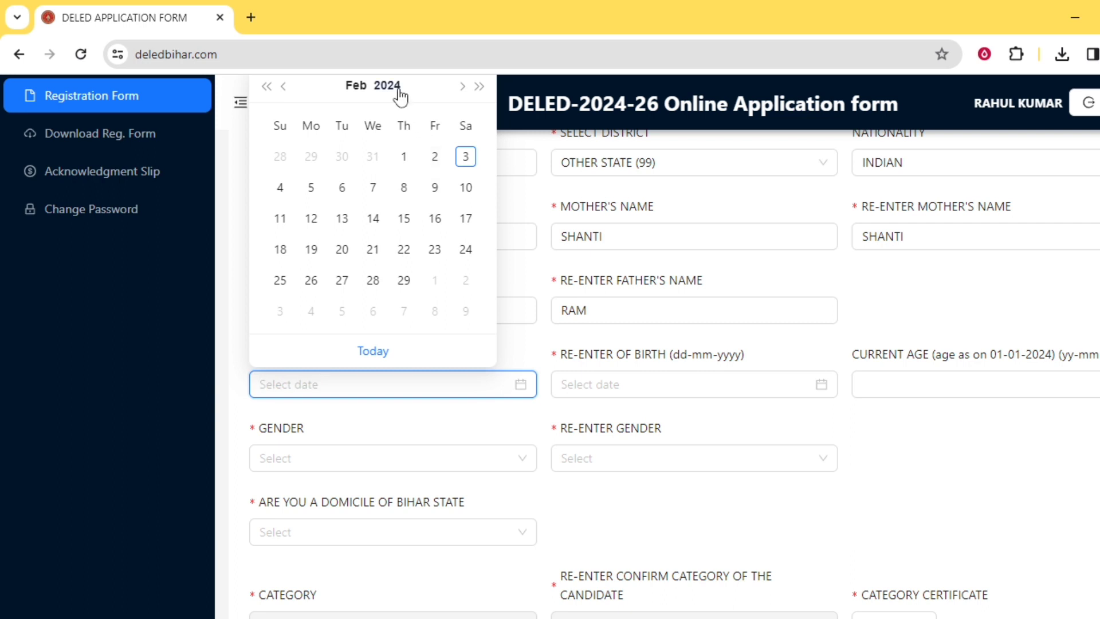
left_click(389, 85)
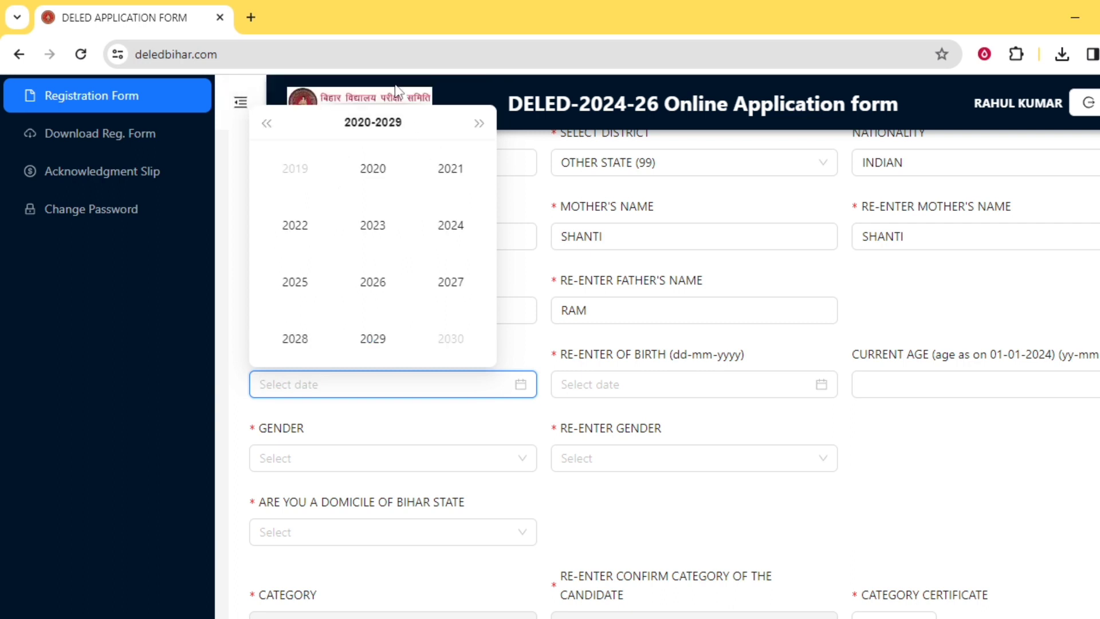
left_click(267, 124)
left_click(266, 123)
left_click(267, 123)
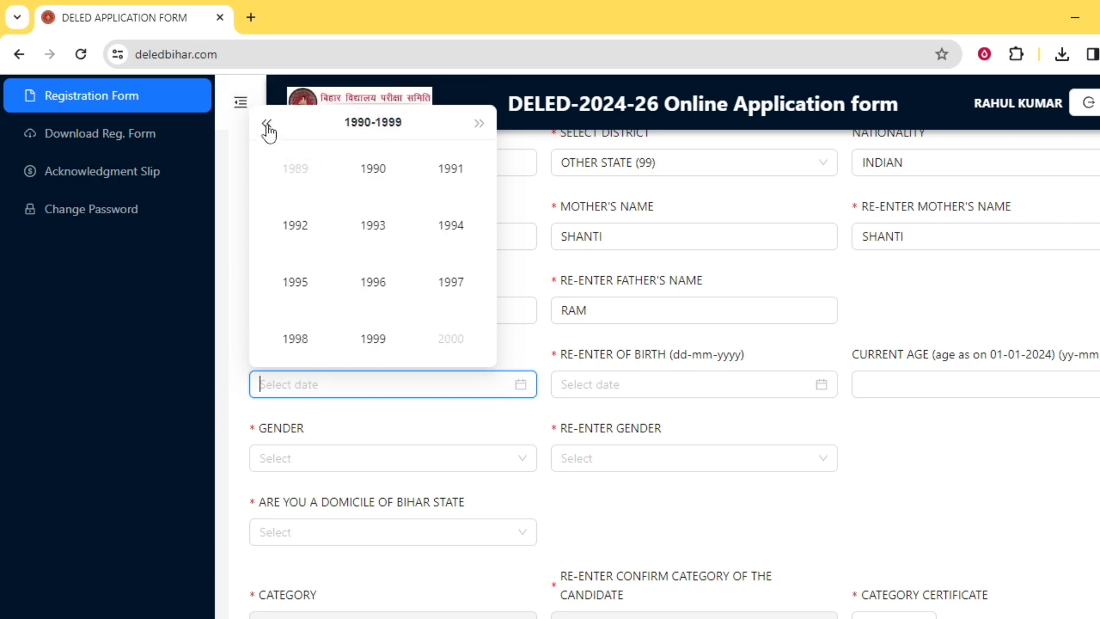
left_click(309, 292)
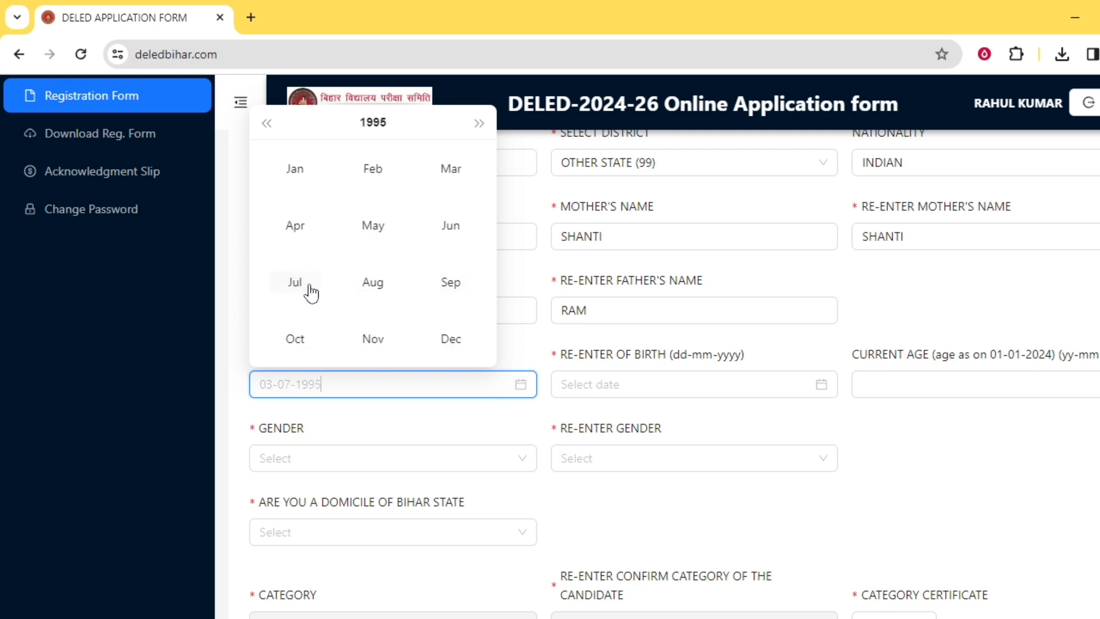
left_click(452, 339)
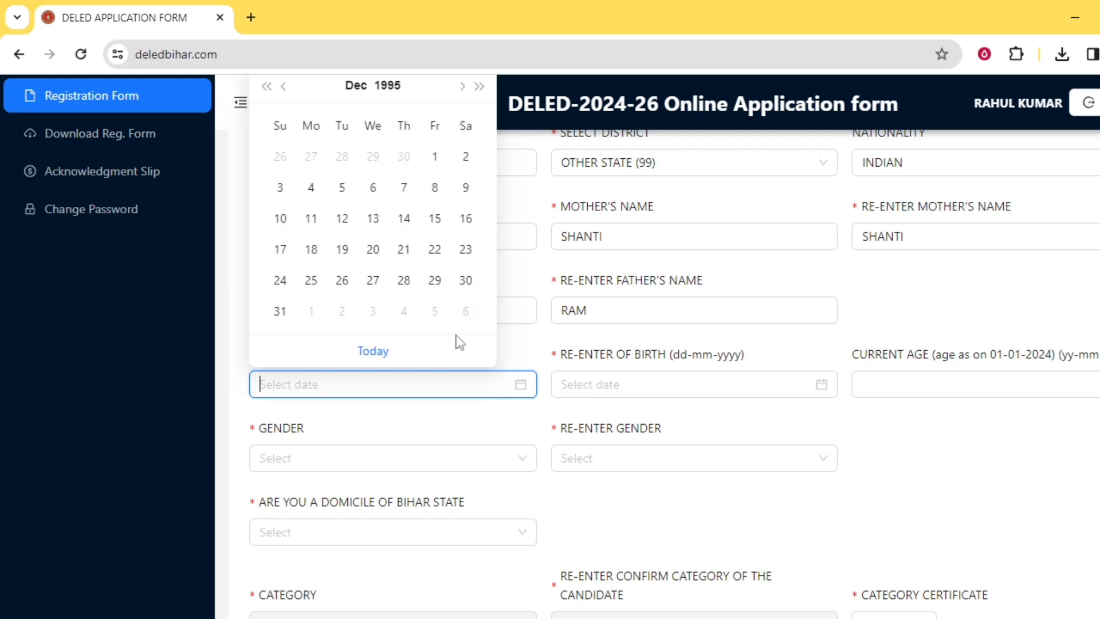
left_click(313, 282)
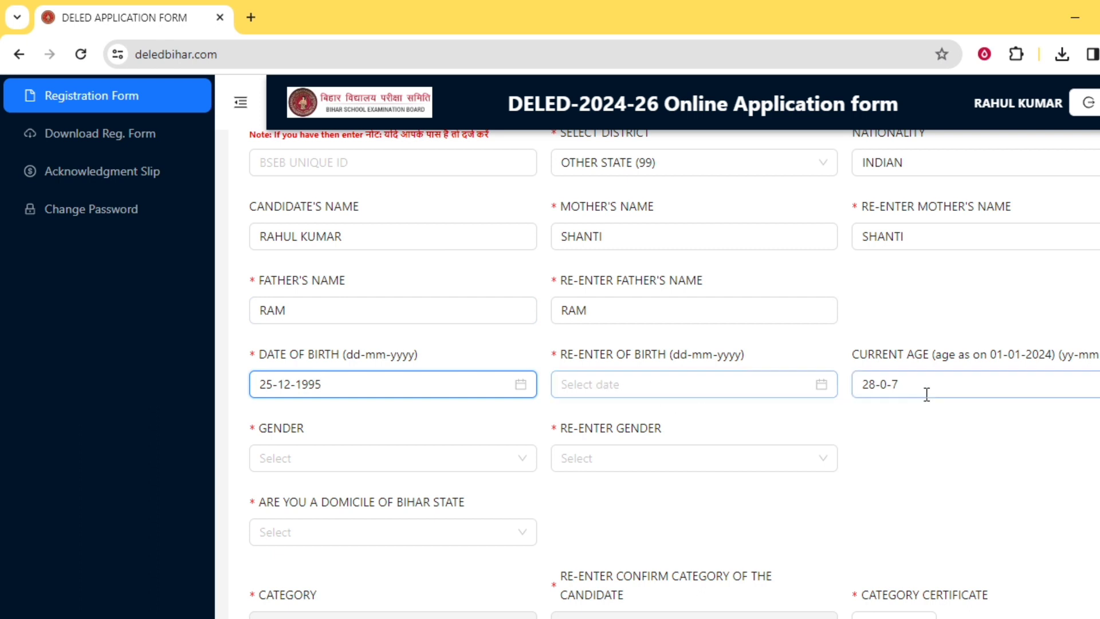
left_click_drag(869, 390, 899, 386)
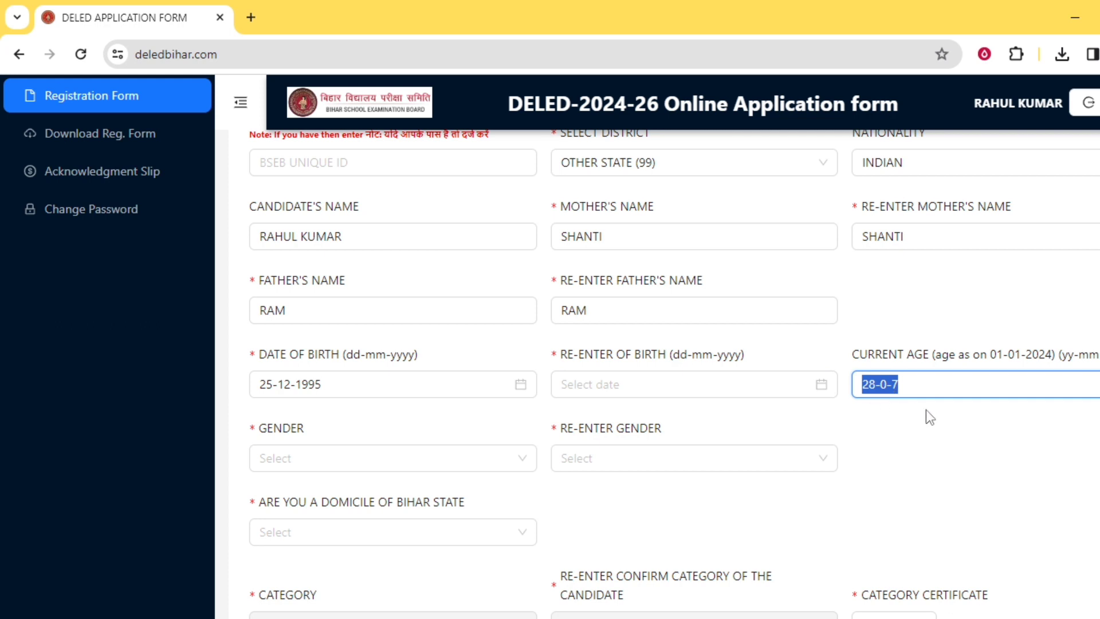
left_click(823, 386)
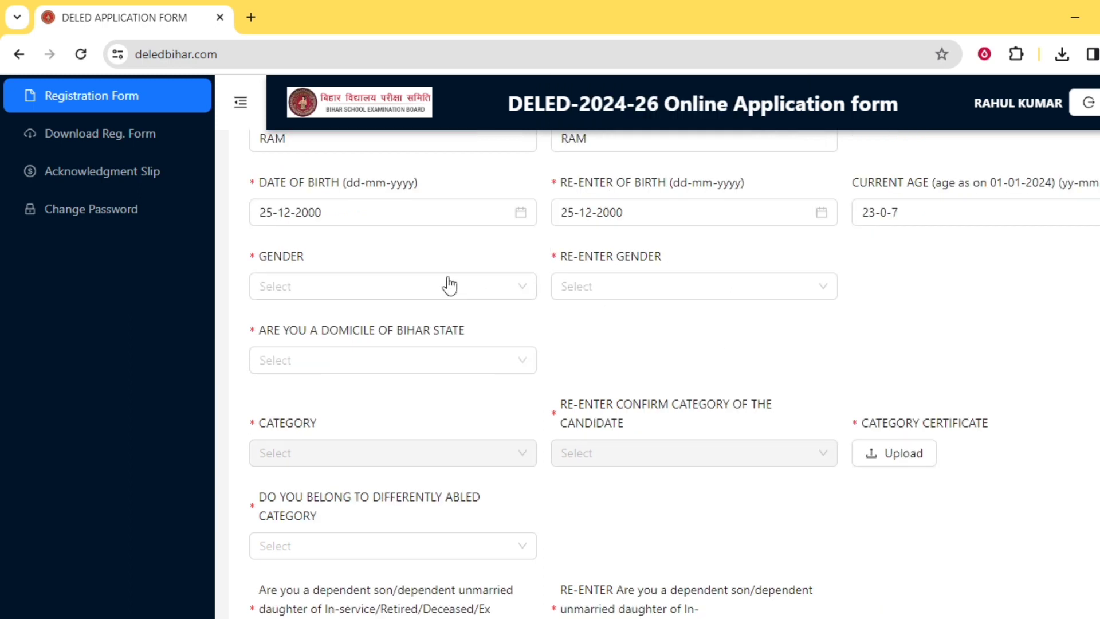
- Set Gender and Re-enter Gender to MALE
left_click(425, 287)
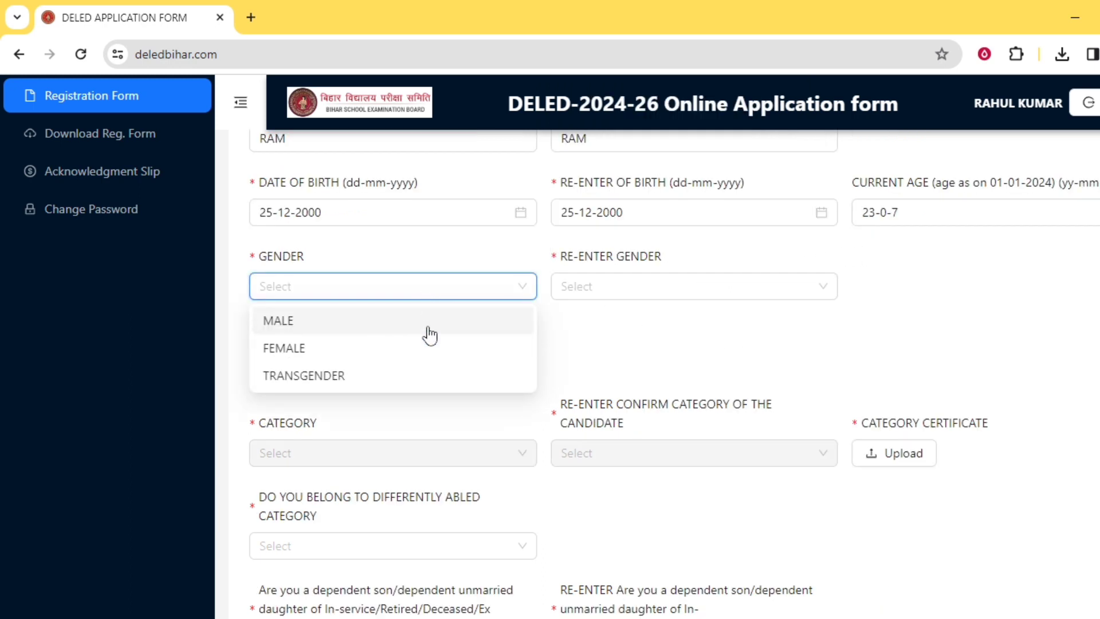
left_click(450, 326)
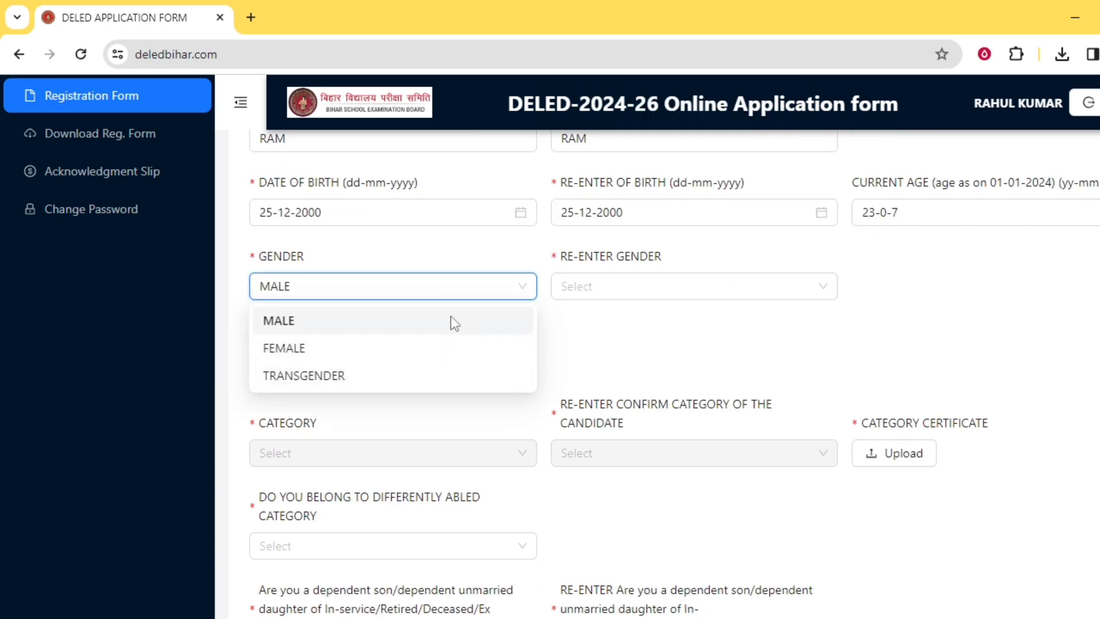
left_click(642, 291)
left_click(647, 331)
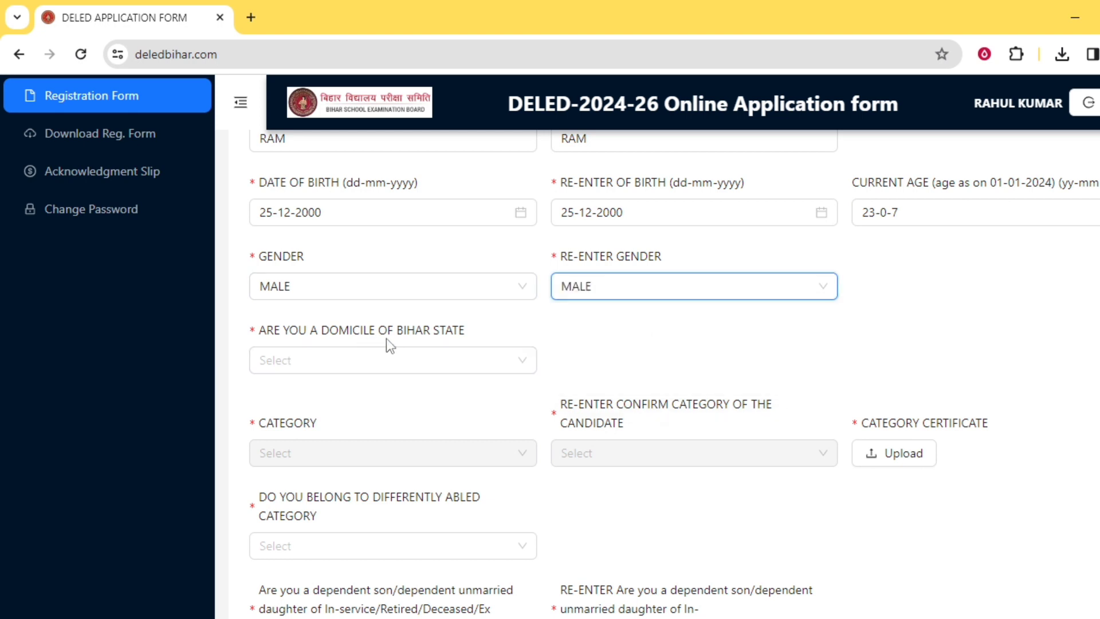
- Answer YES to Bihar domicile, bringing up the Domicile Certificate requirement
left_click(437, 364)
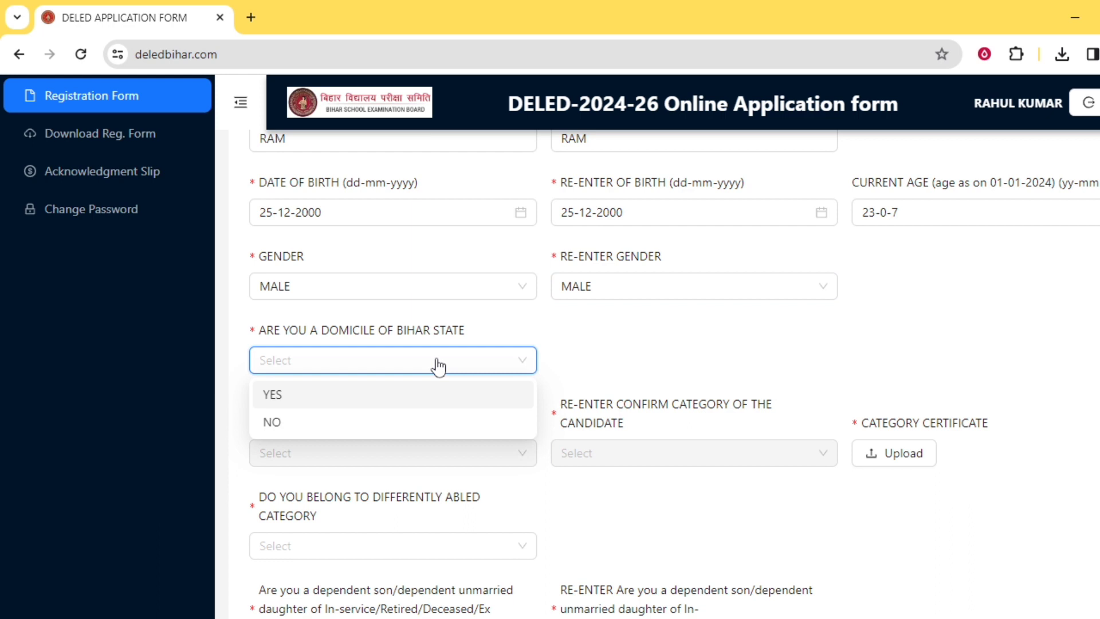
left_click(426, 399)
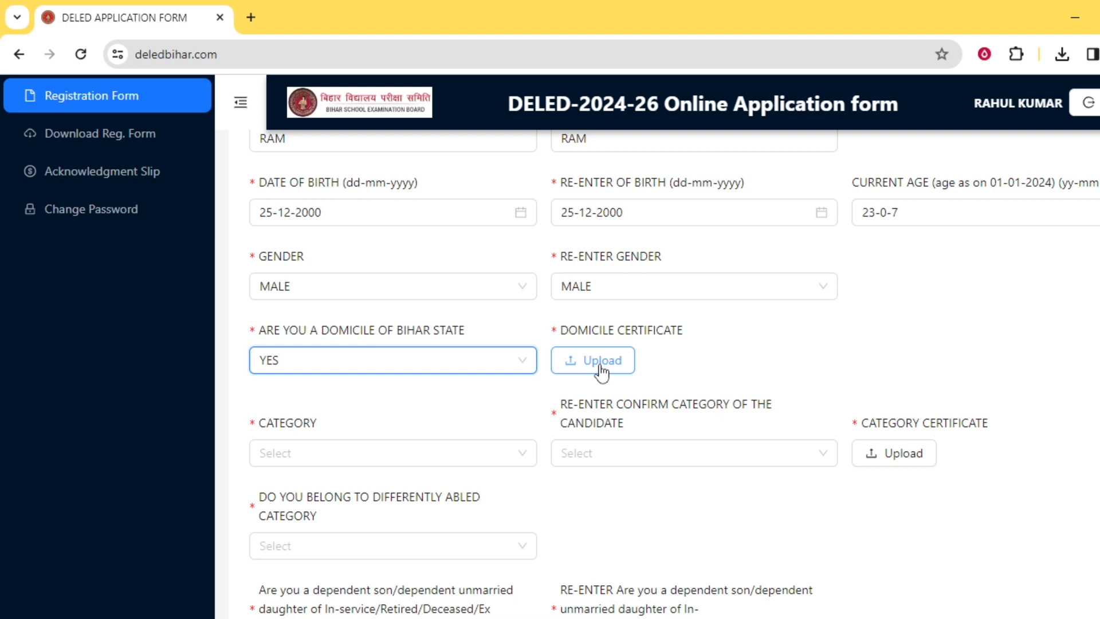
left_click_drag(566, 332, 673, 335)
left_click(710, 349)
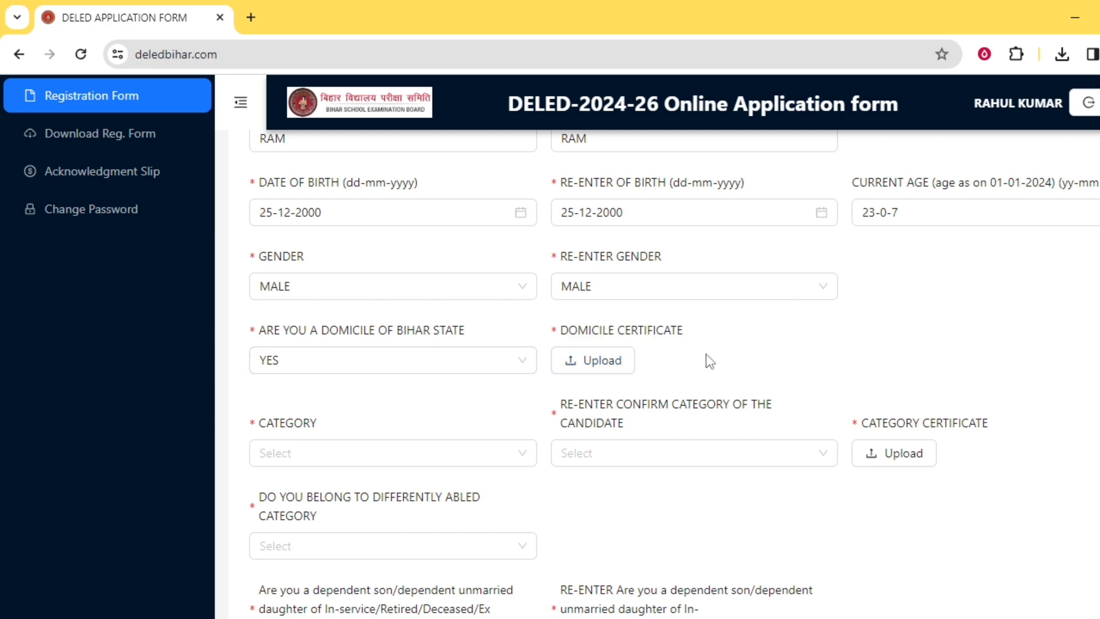
left_click(457, 457)
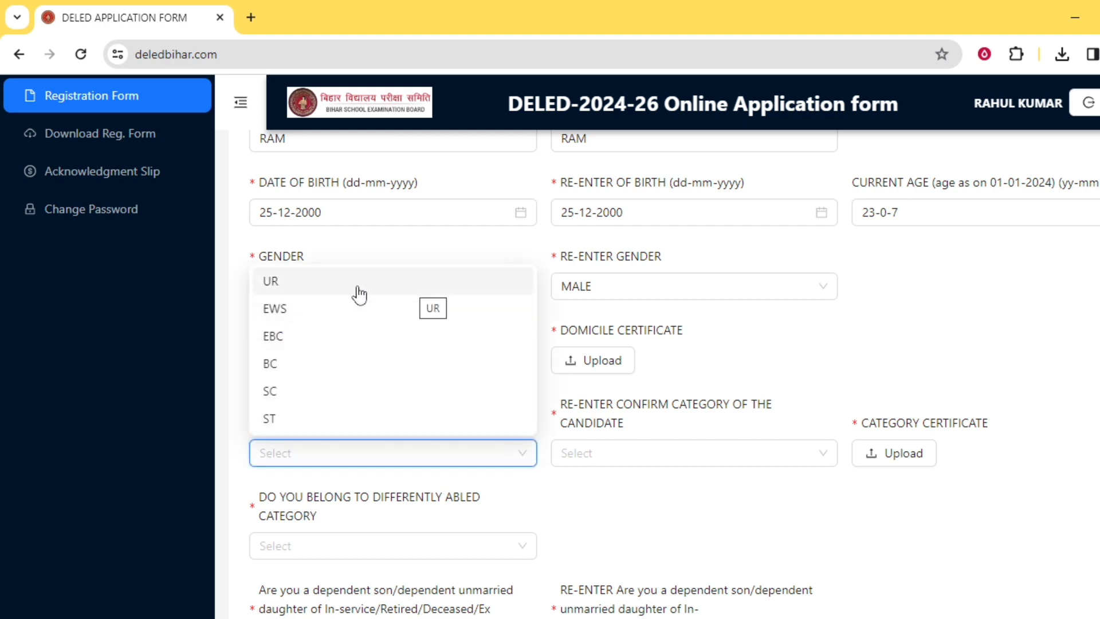
- Set Category to SC after trying EBC, BC and ST
left_click(338, 338)
left_click(353, 469)
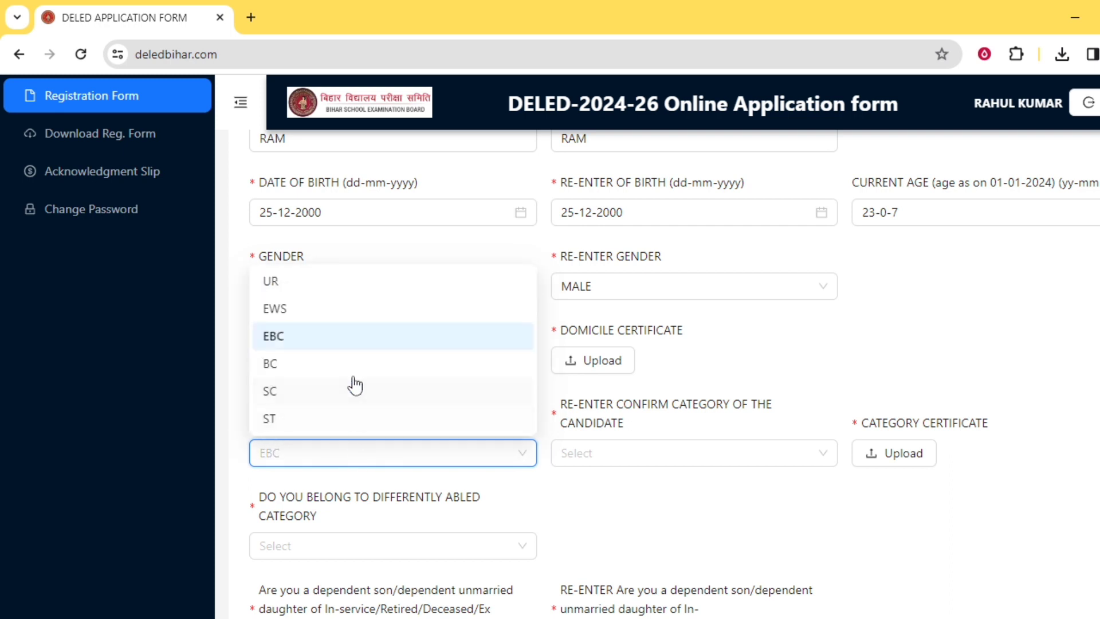
left_click(359, 457)
left_click(359, 458)
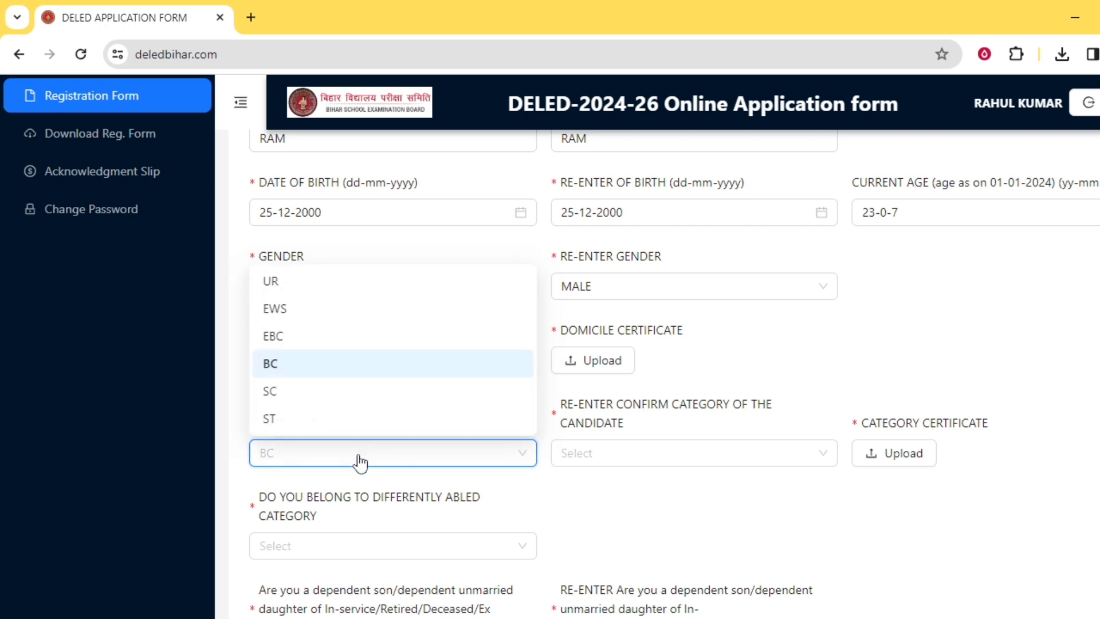
left_click(340, 390)
left_click(350, 454)
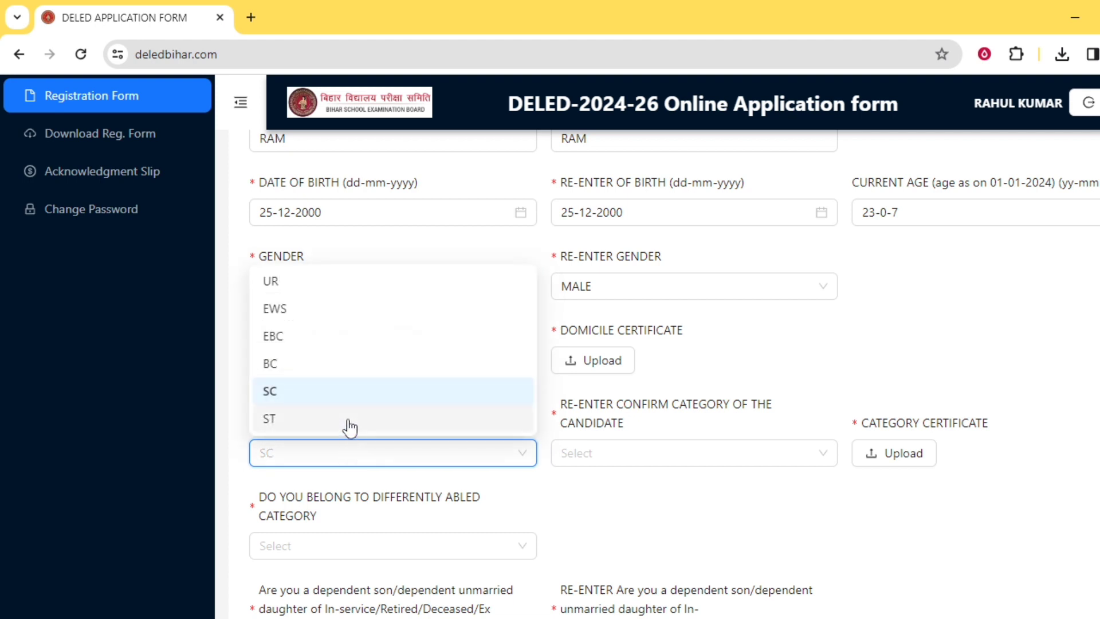
left_click(347, 421)
left_click(360, 457)
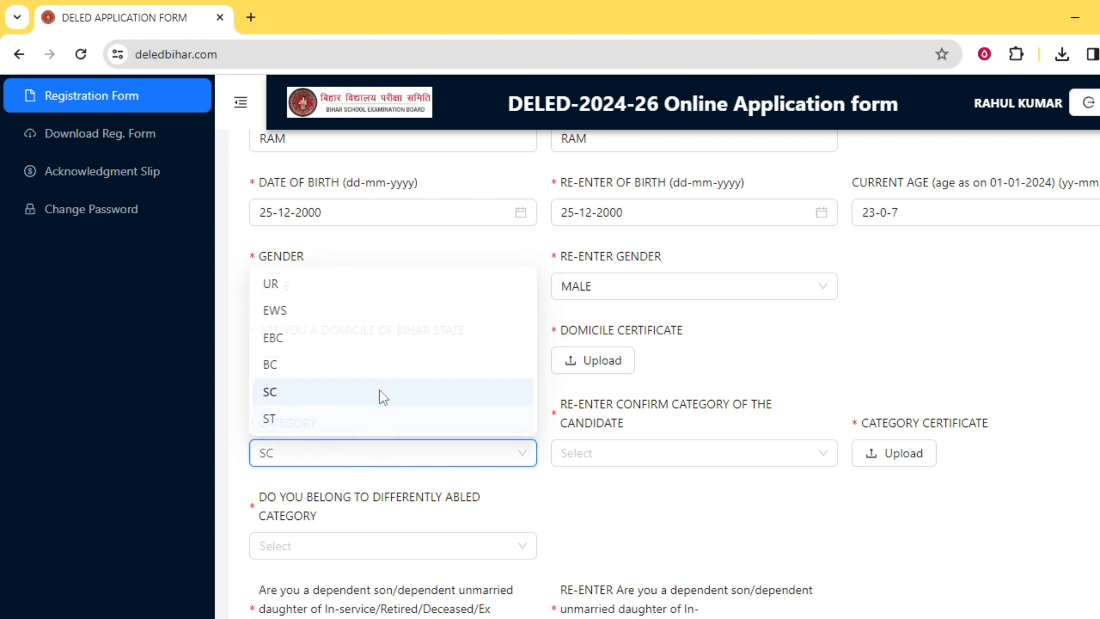
left_click(379, 391)
- Confirm the category as SC, showing the Category Certificate requirement
left_click(631, 453)
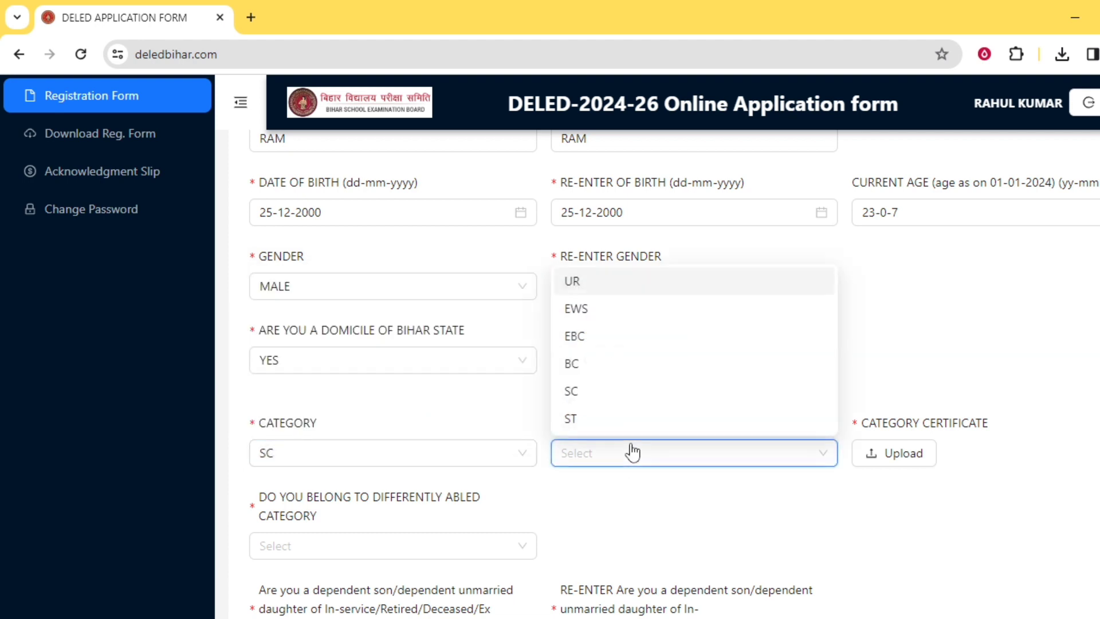
left_click(618, 390)
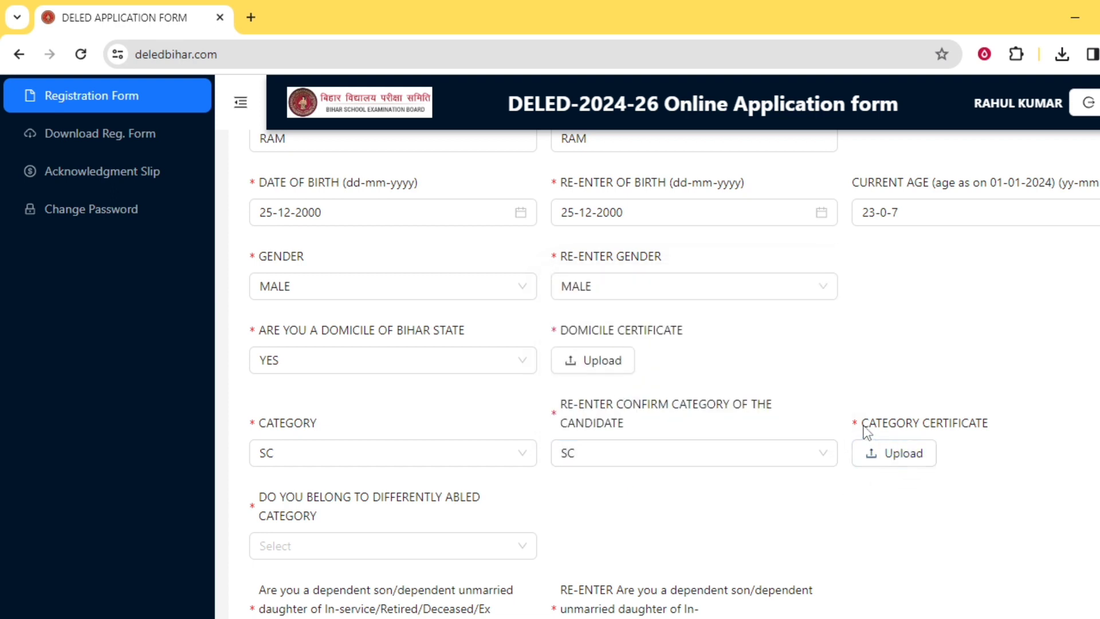
left_click_drag(864, 430, 986, 435)
left_click(984, 477)
scroll(700, 297, "down", 3)
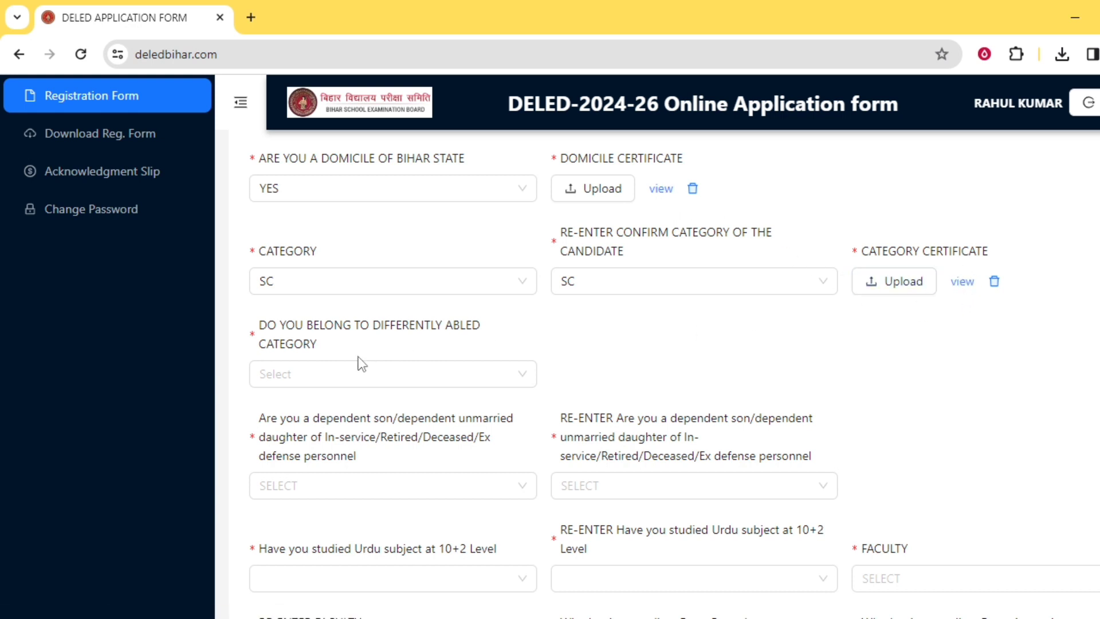
- Try differently abled YES with LOCOMOTOR DISABLED, then set the answer back to NO
left_click(357, 380)
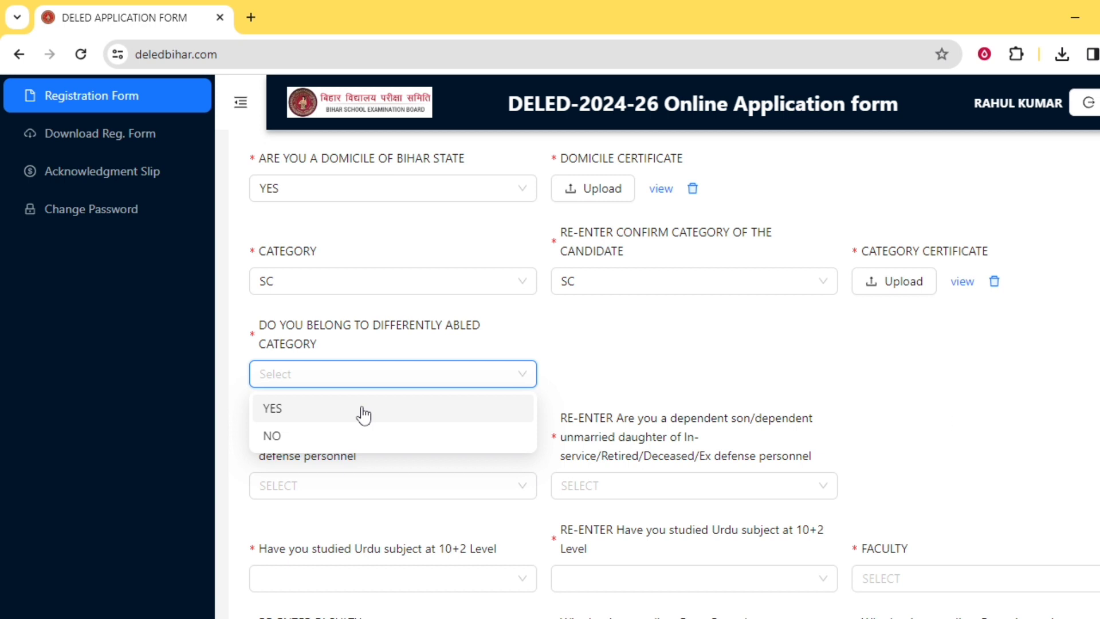
left_click(363, 410)
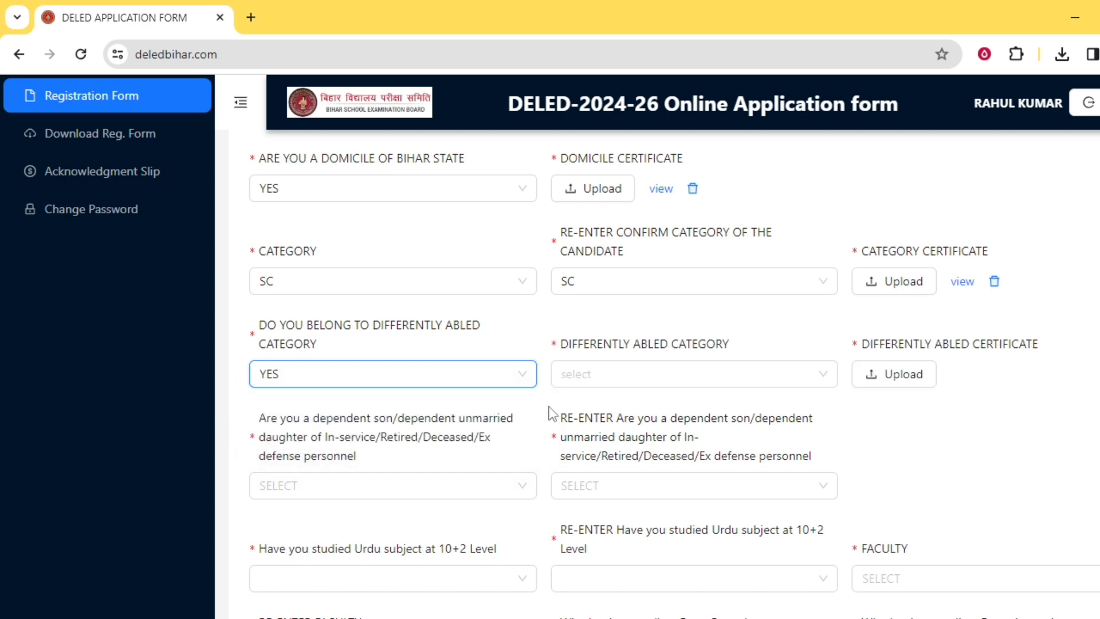
left_click(657, 380)
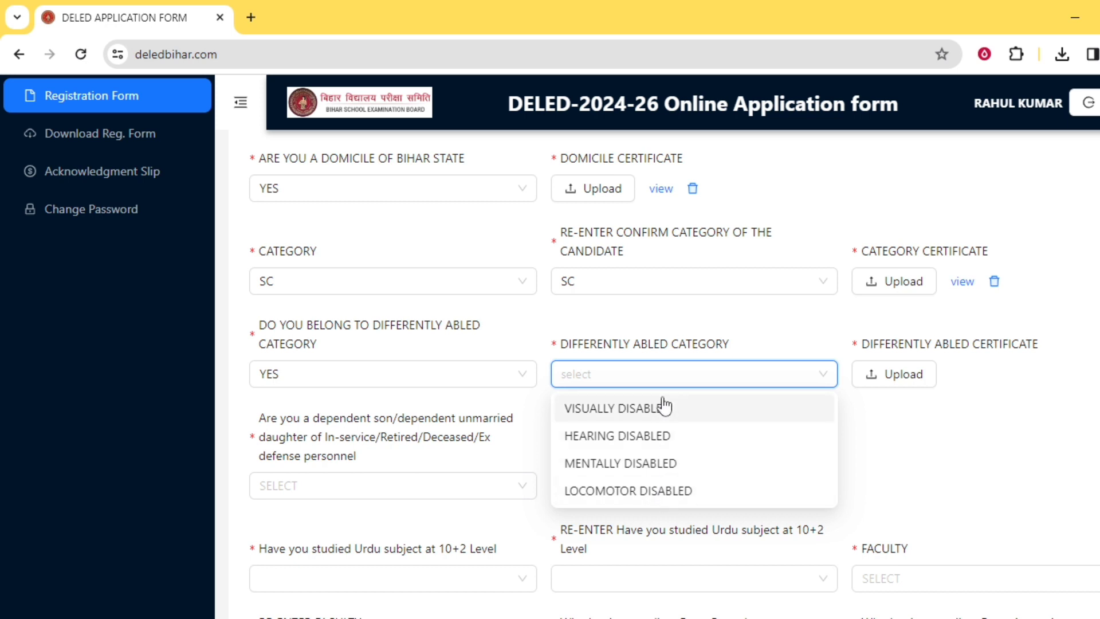
left_click(676, 496)
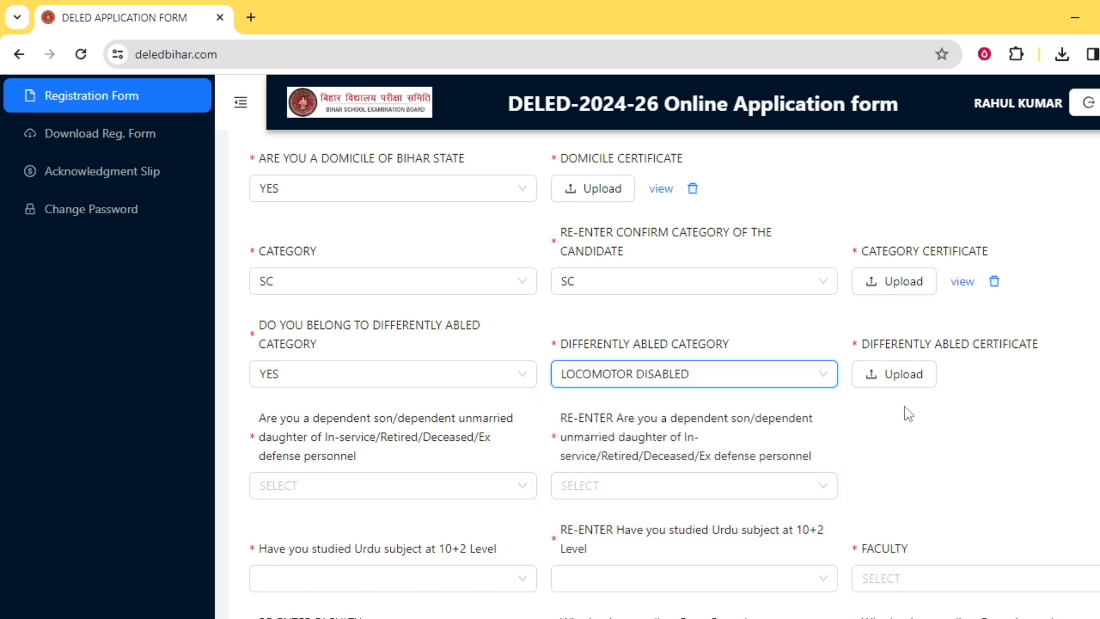
left_click_drag(864, 346, 1039, 351)
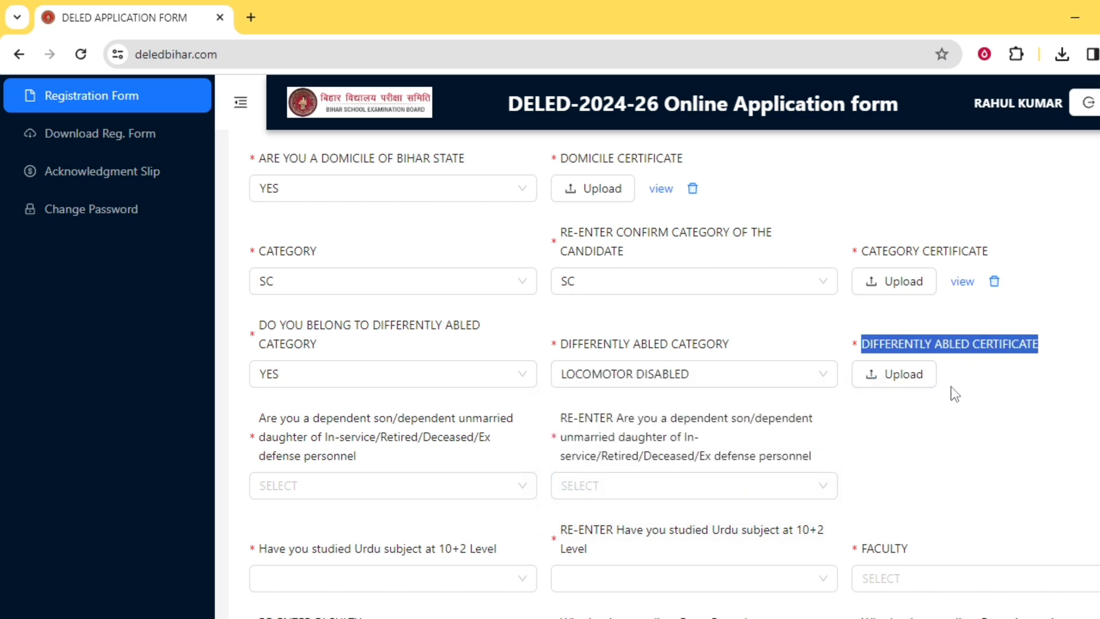
left_click(455, 376)
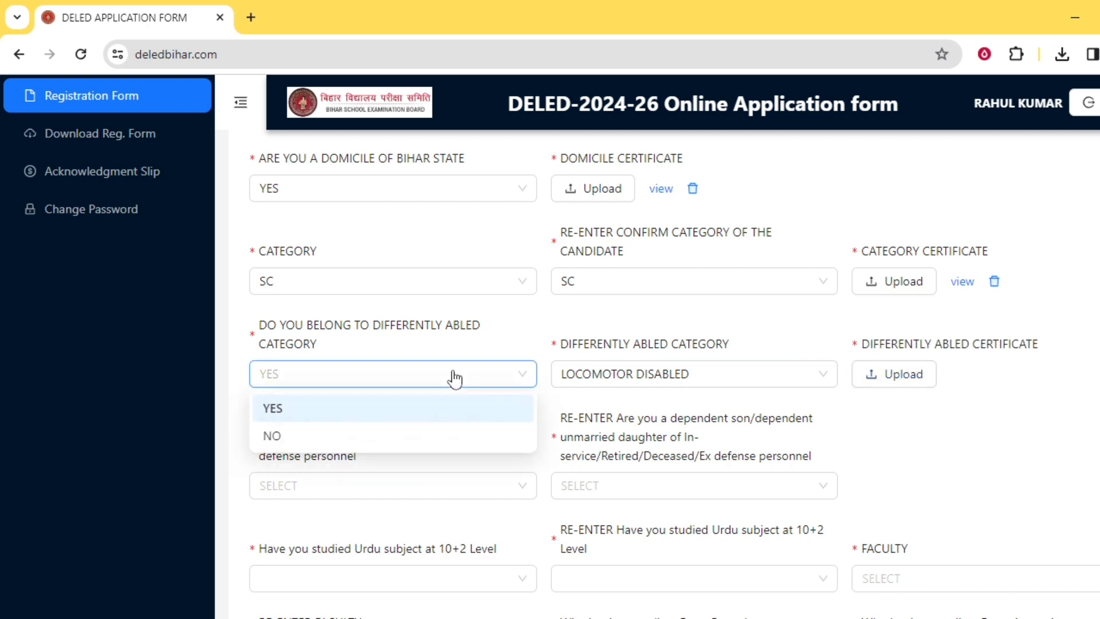
left_click(431, 444)
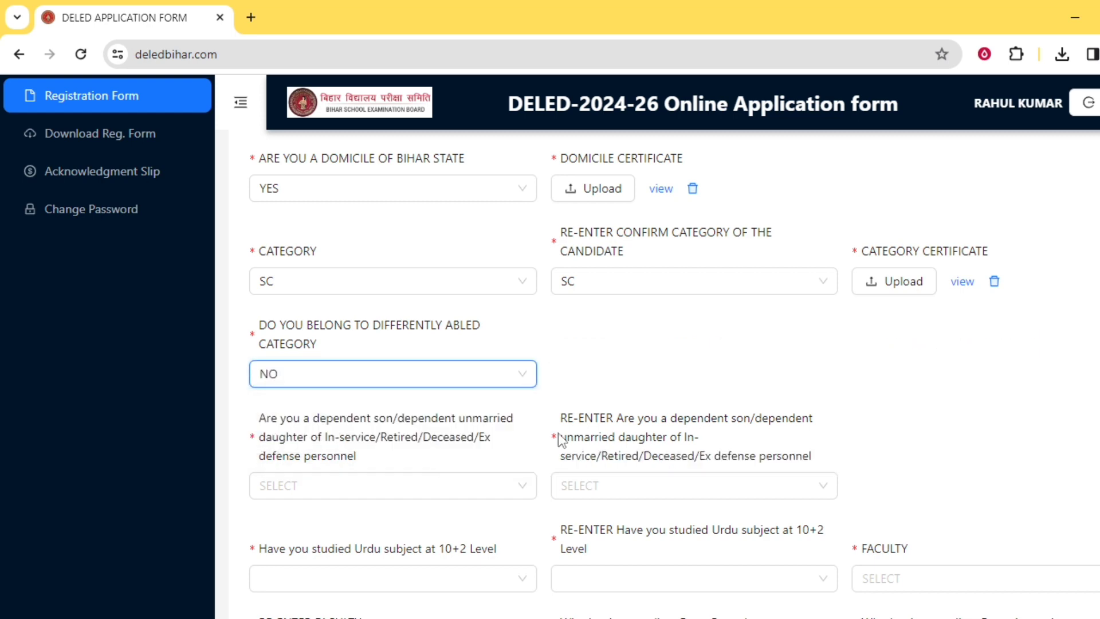
scroll(555, 370, "down", 3)
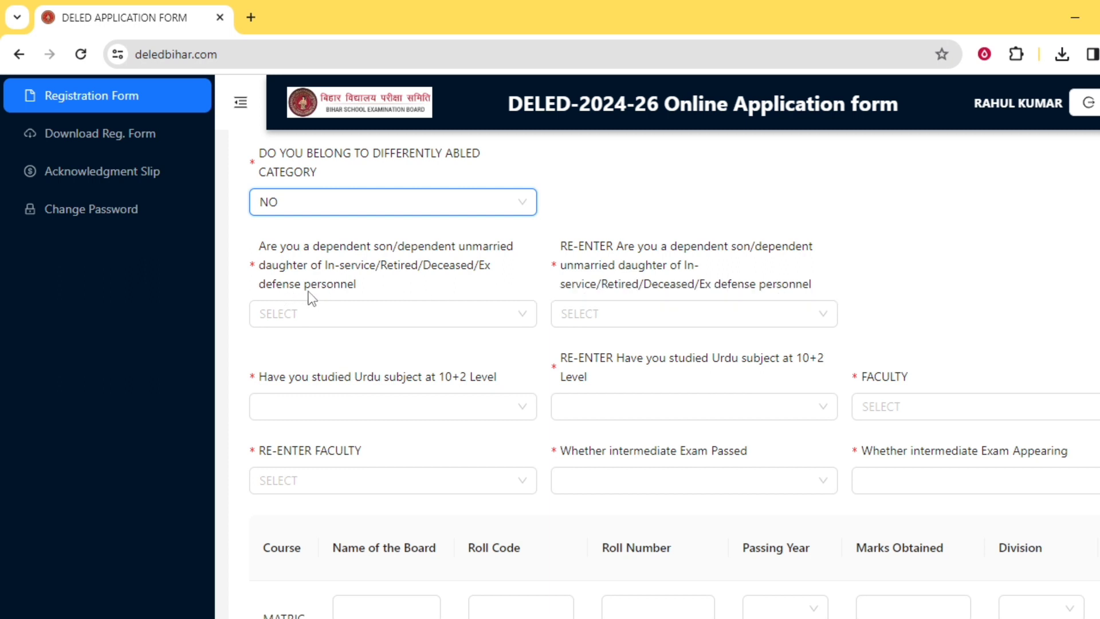
- Answer NO to the dependent-of-personnel and Urdu at 10+2 questions and their re-entries
left_click(385, 316)
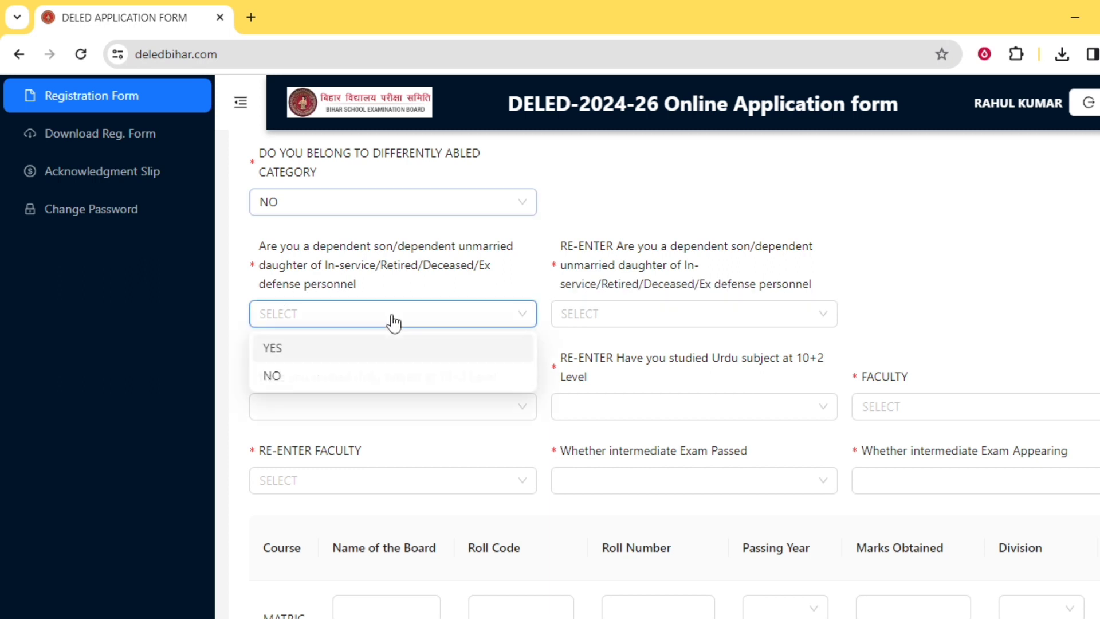
left_click(386, 380)
left_click(723, 316)
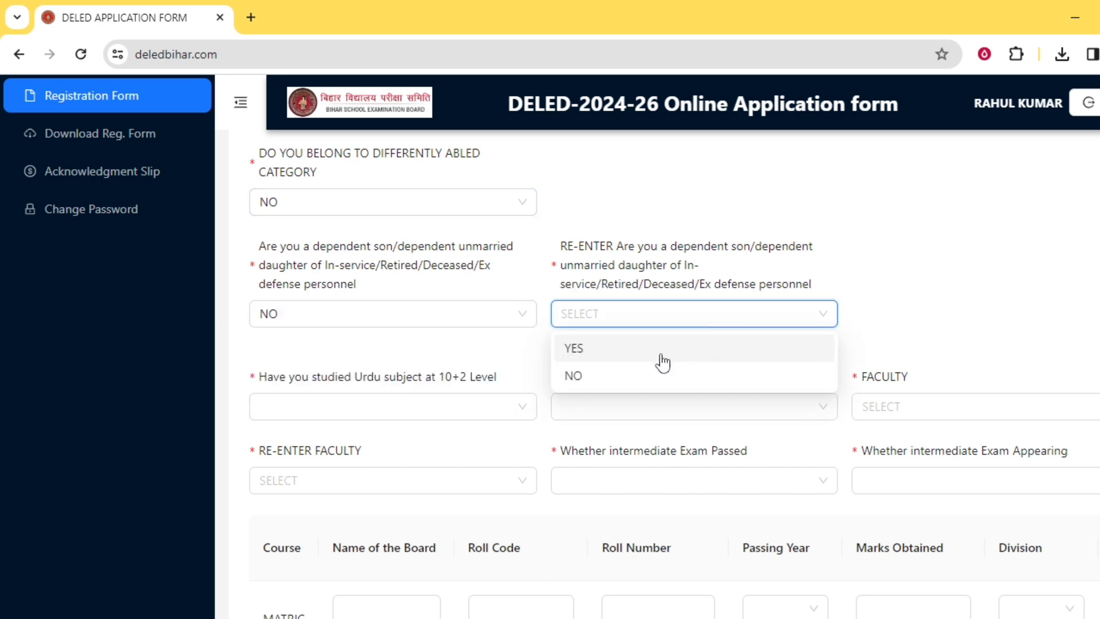
left_click(651, 383)
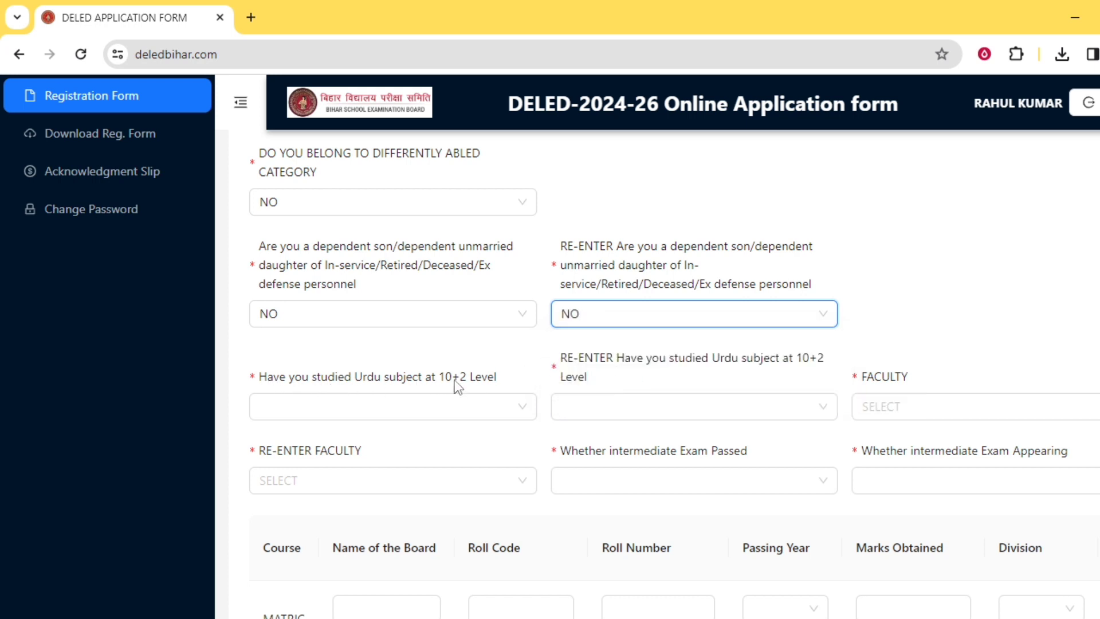
left_click(411, 410)
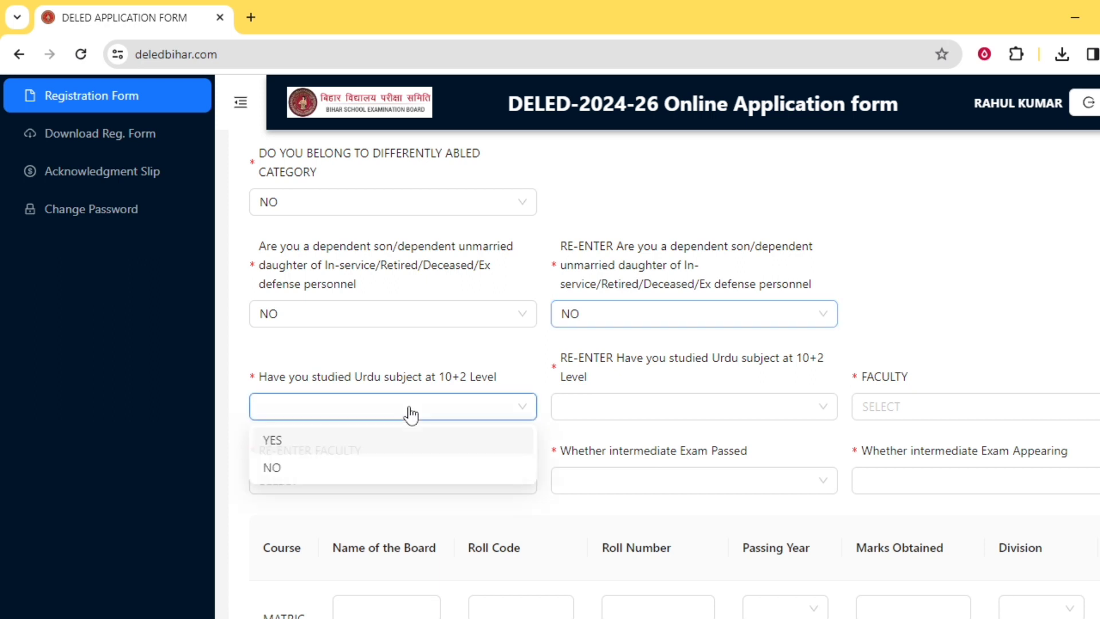
left_click(332, 473)
left_click(623, 408)
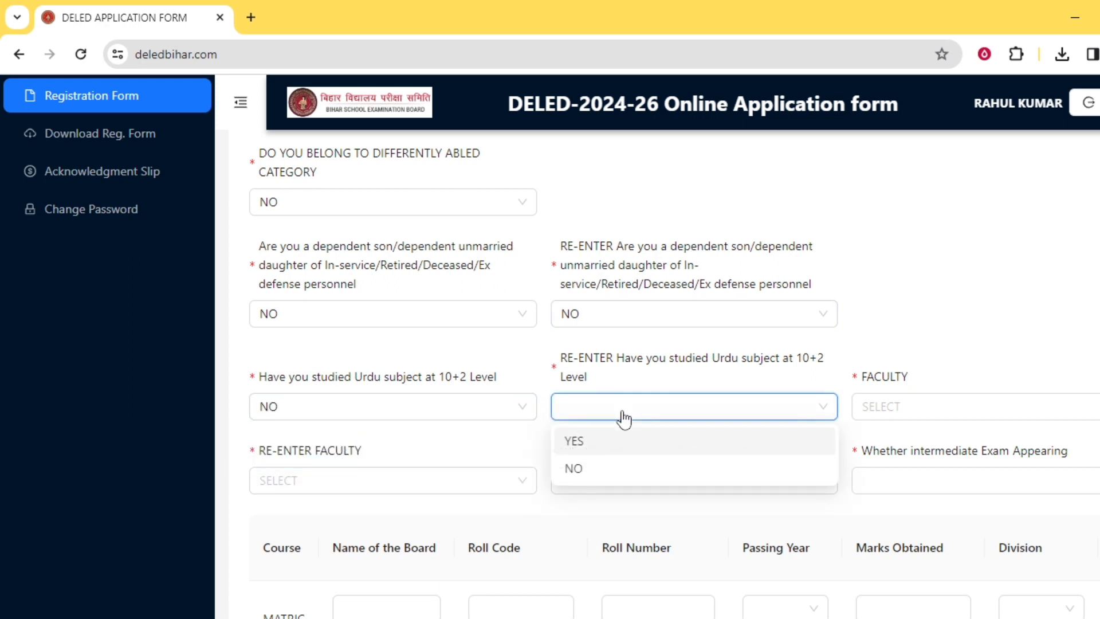
left_click(630, 471)
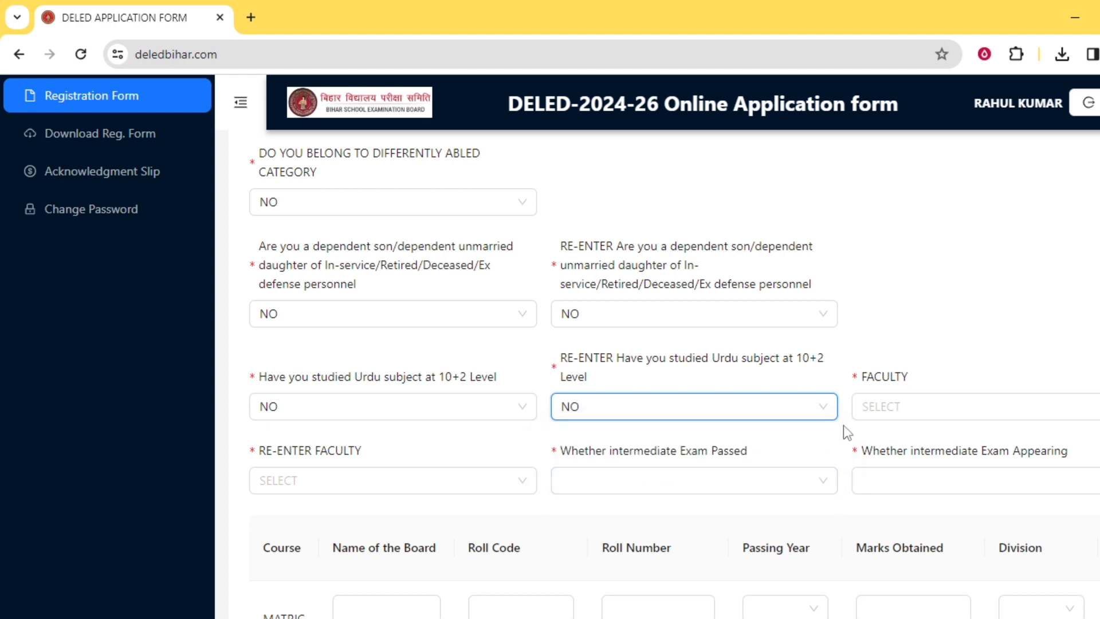
- Set Faculty and Re-enter Faculty to SCIENCE
left_click(905, 408)
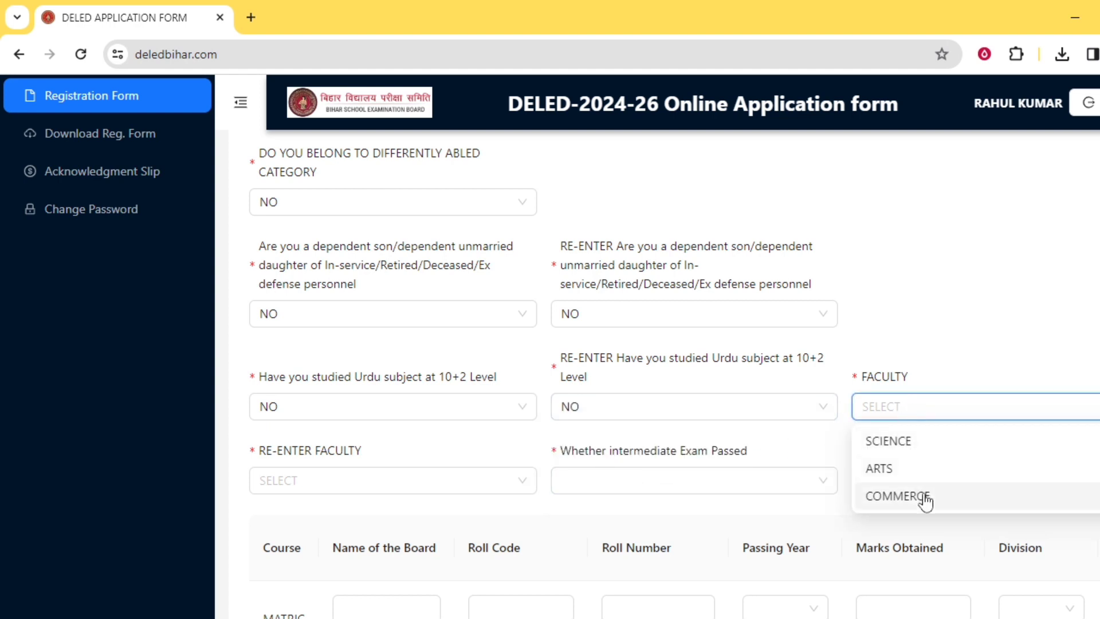
left_click(935, 443)
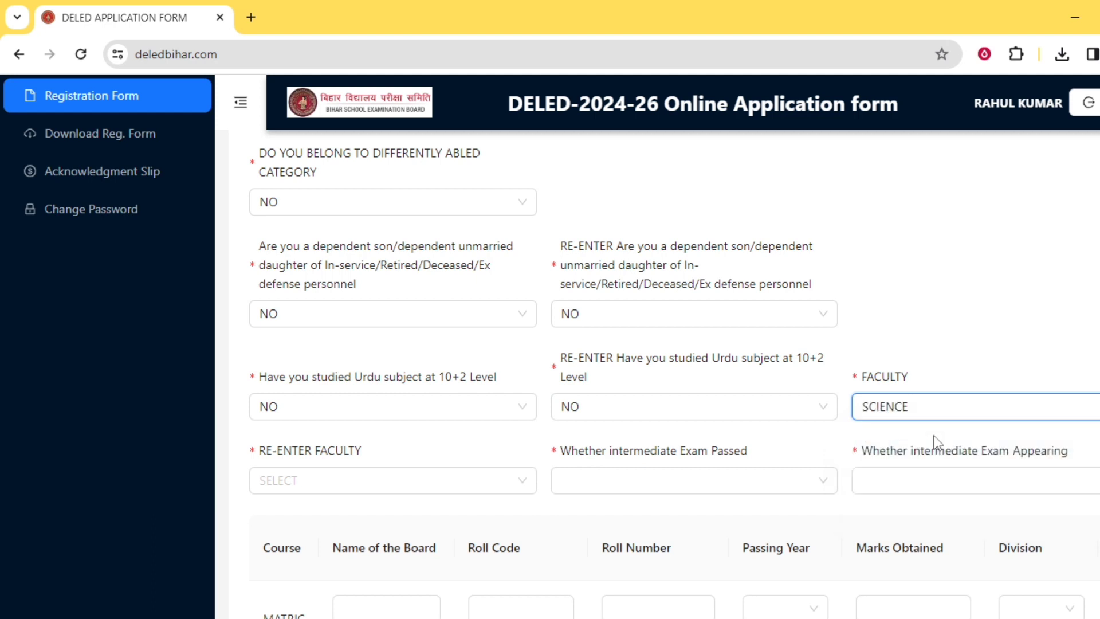
left_click(424, 481)
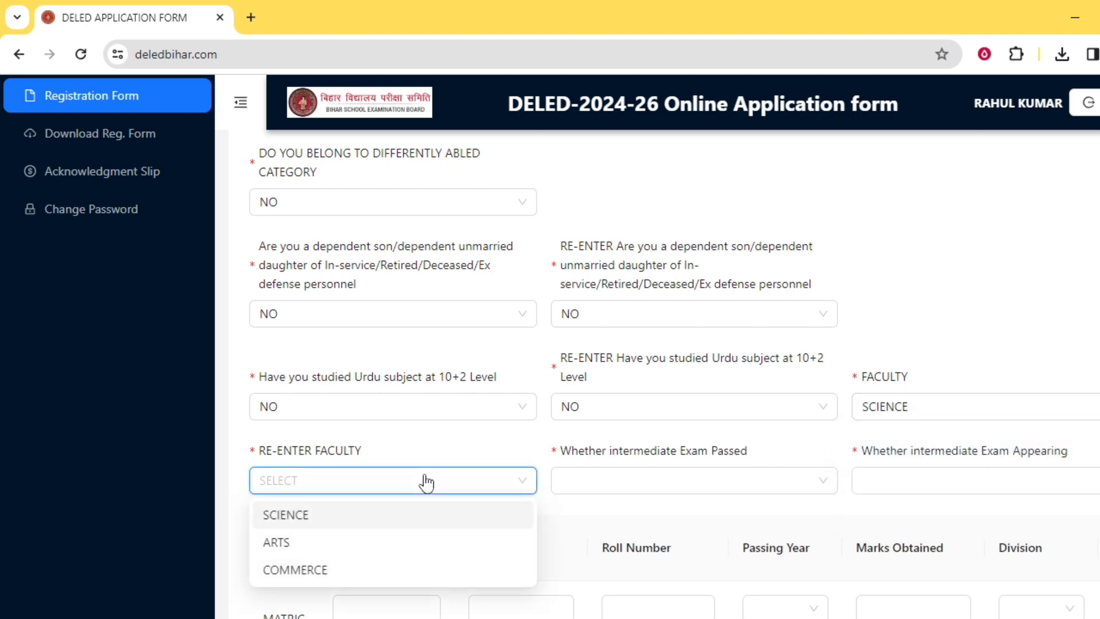
left_click(393, 523)
scroll(344, 424, "down", 3)
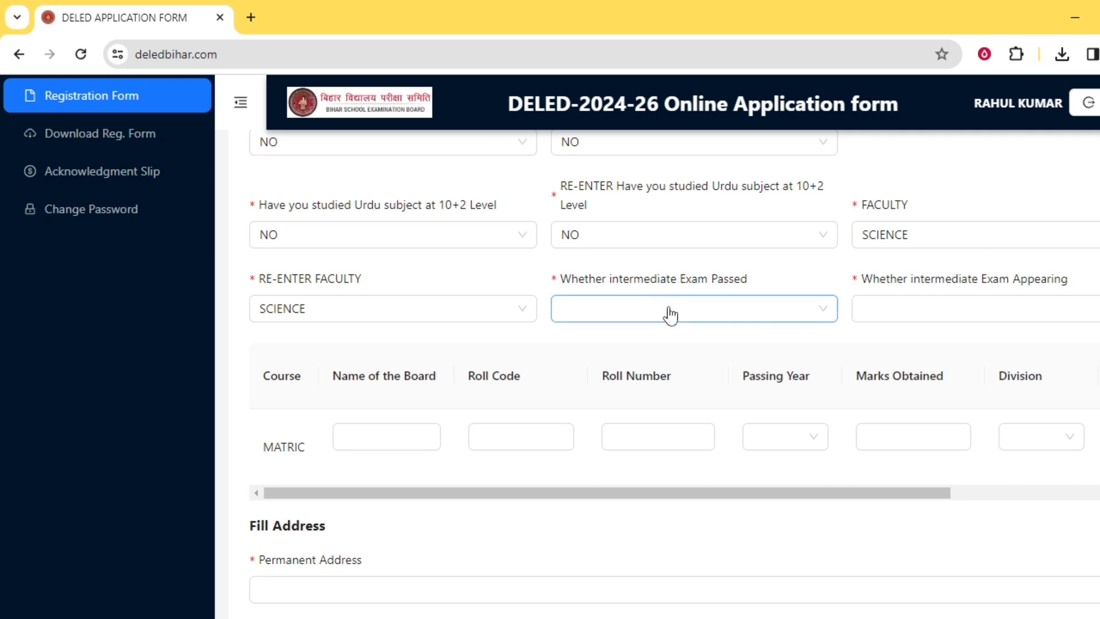
- Try intermediate passed YES, then NO with intermediate exam appearing YES
left_click(704, 317)
left_click(687, 350)
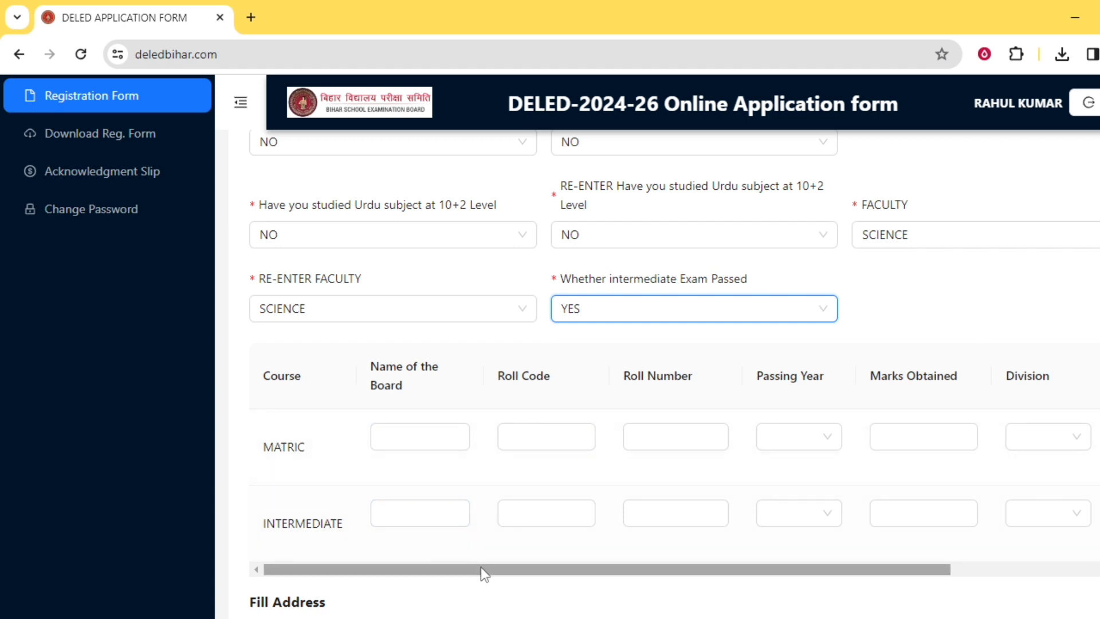
left_click_drag(551, 570, 706, 569)
left_click_drag(843, 567, 355, 568)
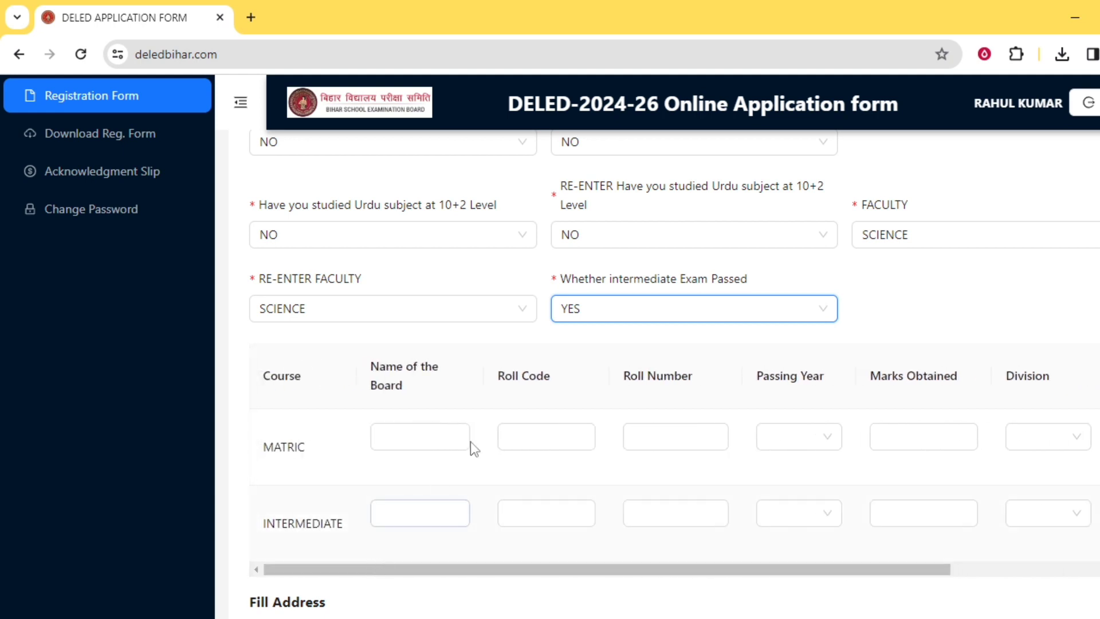
left_click(626, 310)
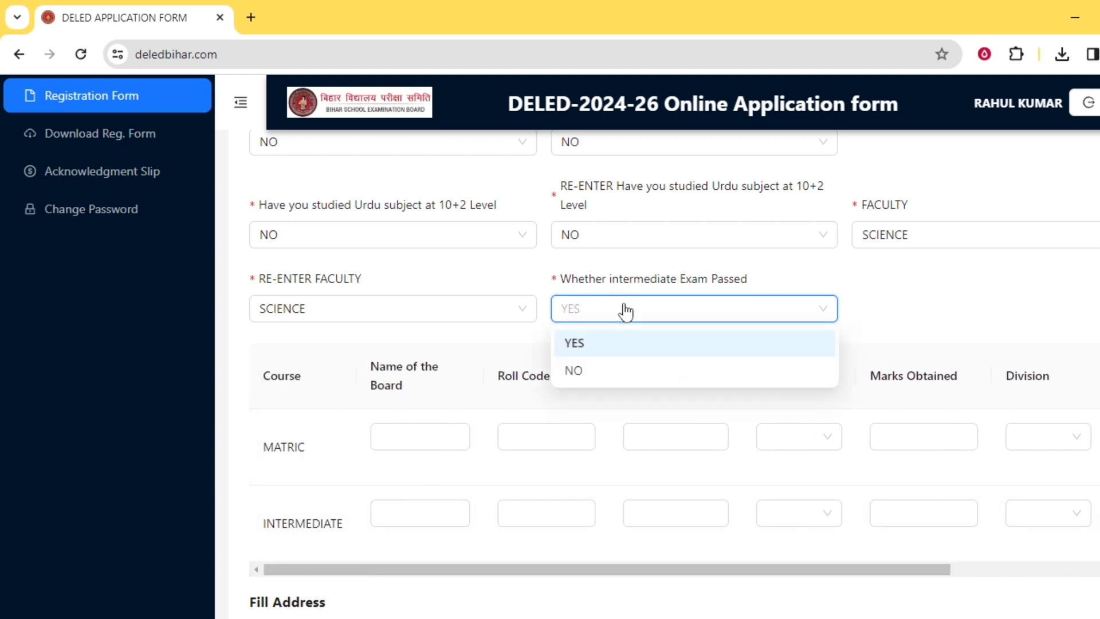
left_click(635, 381)
left_click(973, 344)
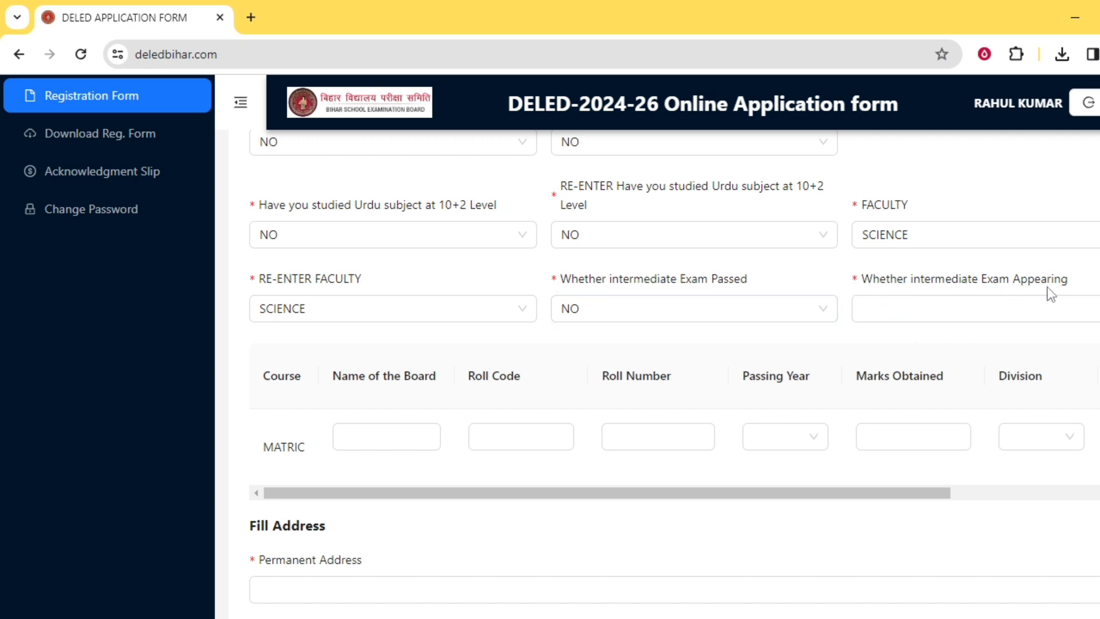
left_click(977, 312)
left_click(958, 346)
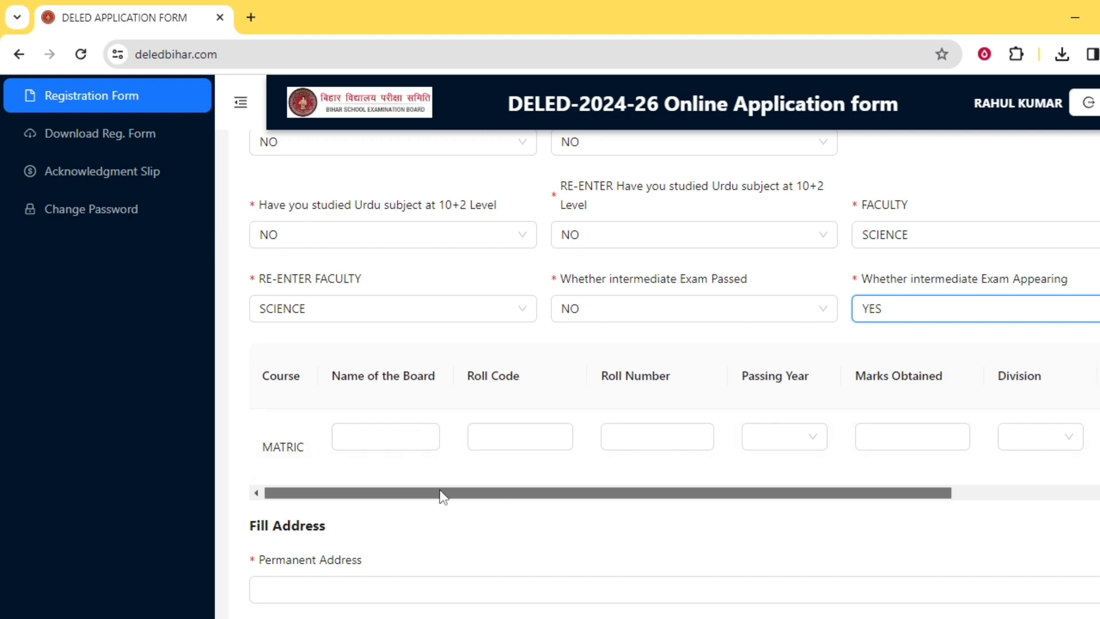
left_click_drag(440, 493, 415, 499)
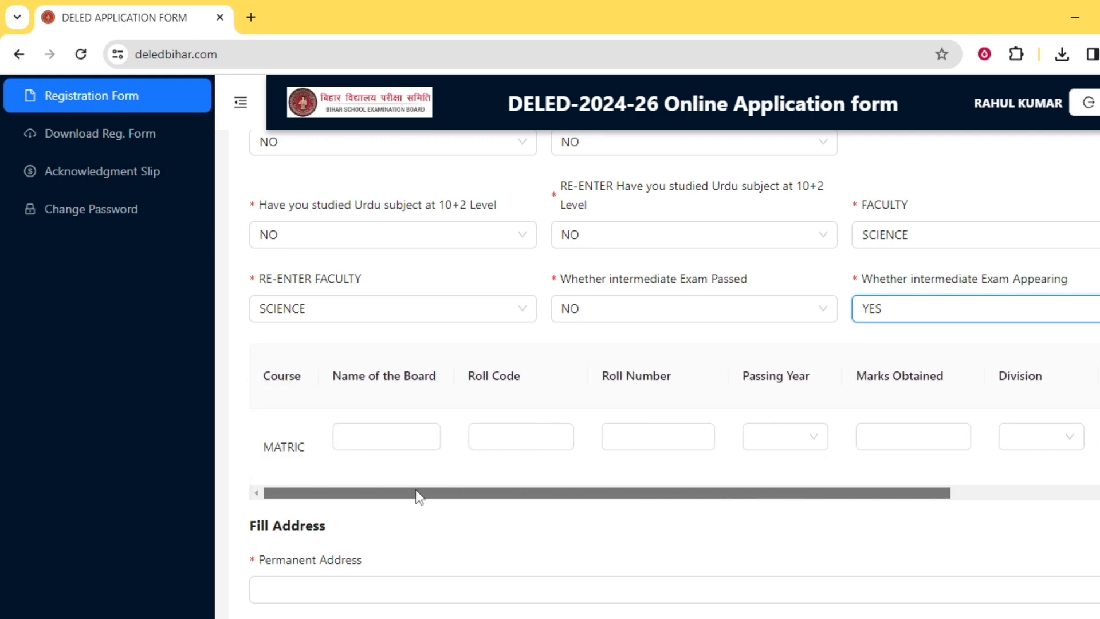
- Switch intermediate passed back to YES, adding the INTERMEDIATE row to the marks table
left_click(683, 317)
left_click(669, 346)
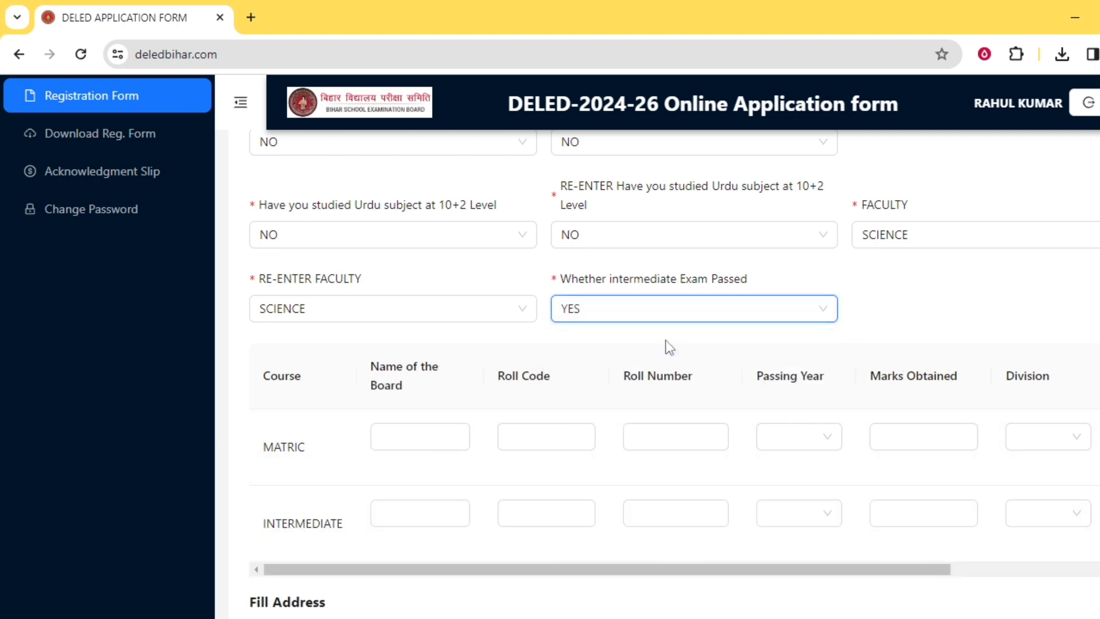
scroll(428, 325, "down", 3)
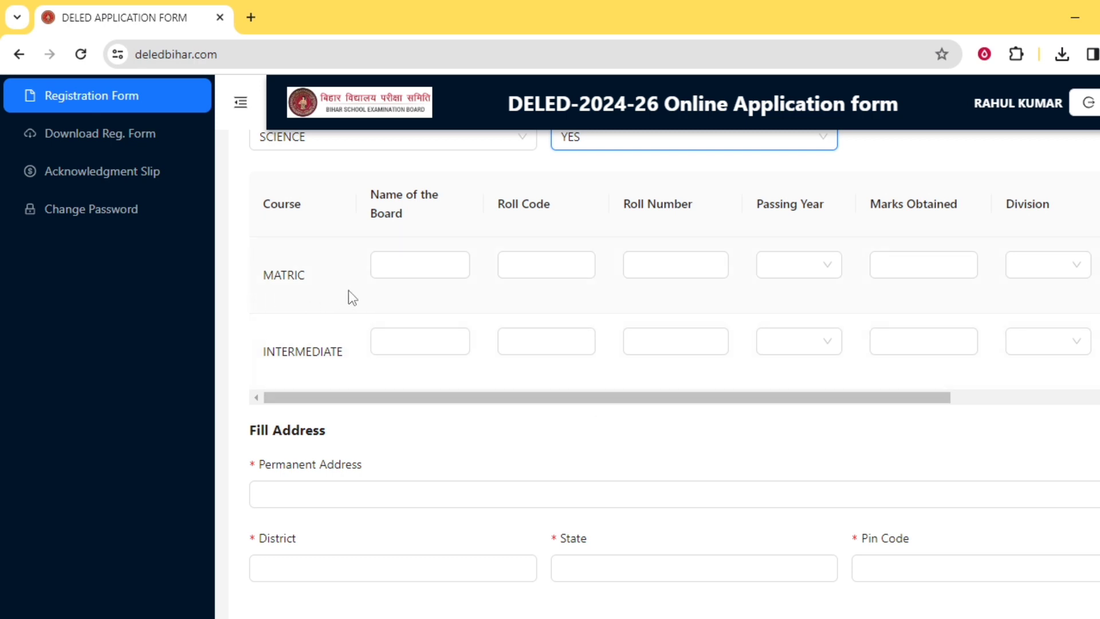
left_click(401, 264)
right_click(401, 265)
- Enter BSEB as the MATRIC board, add the roll code and number, and pick 2015 as passing year
left_click(488, 432)
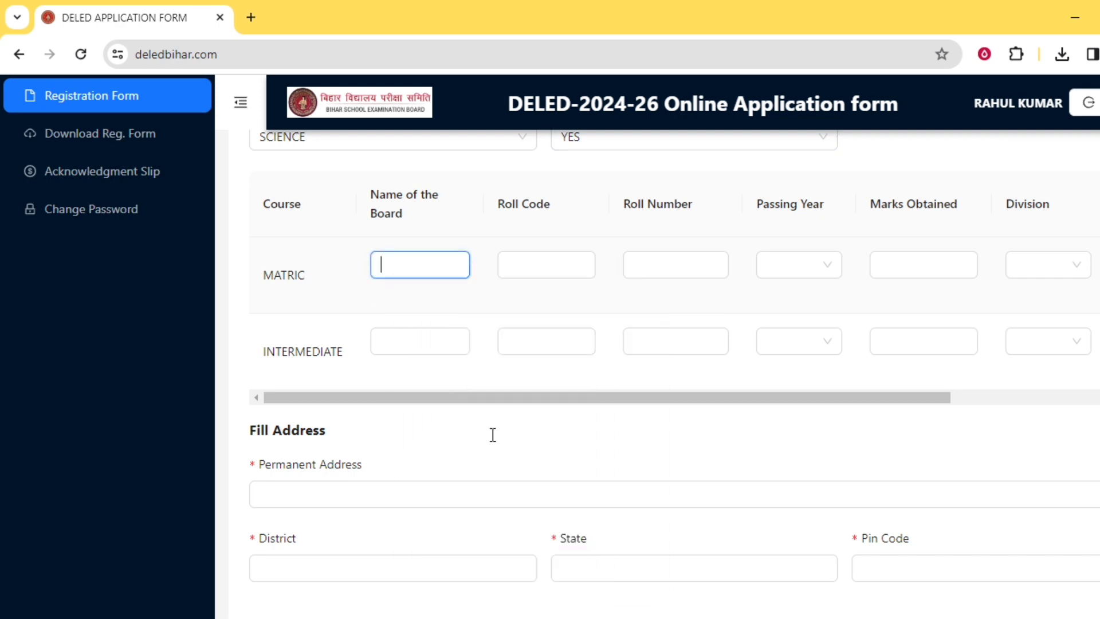
left_click(566, 268)
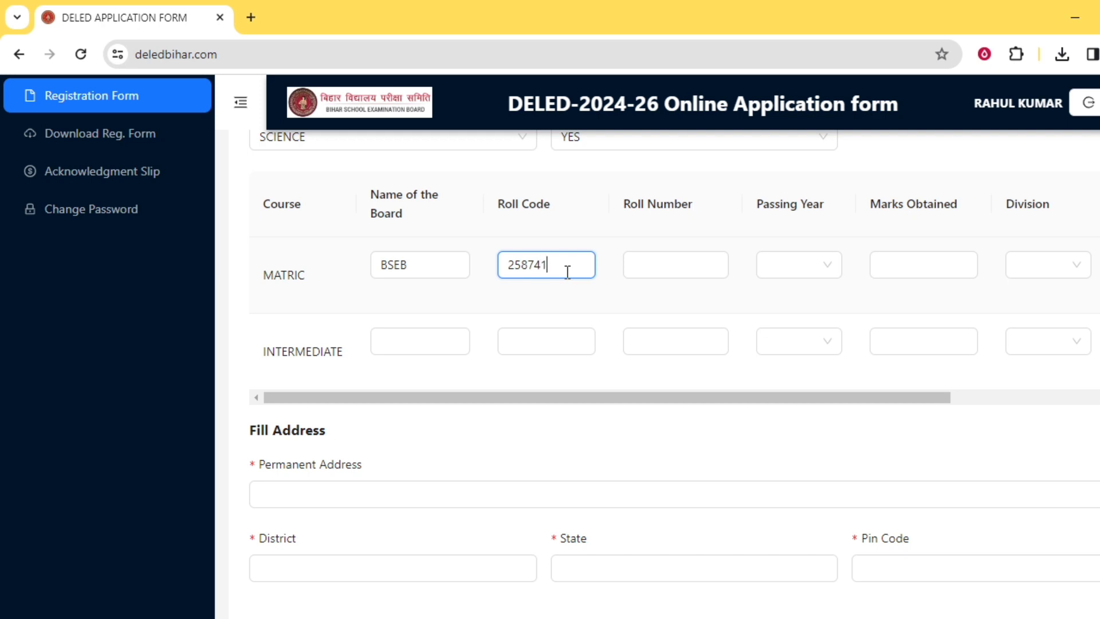
left_click(683, 265)
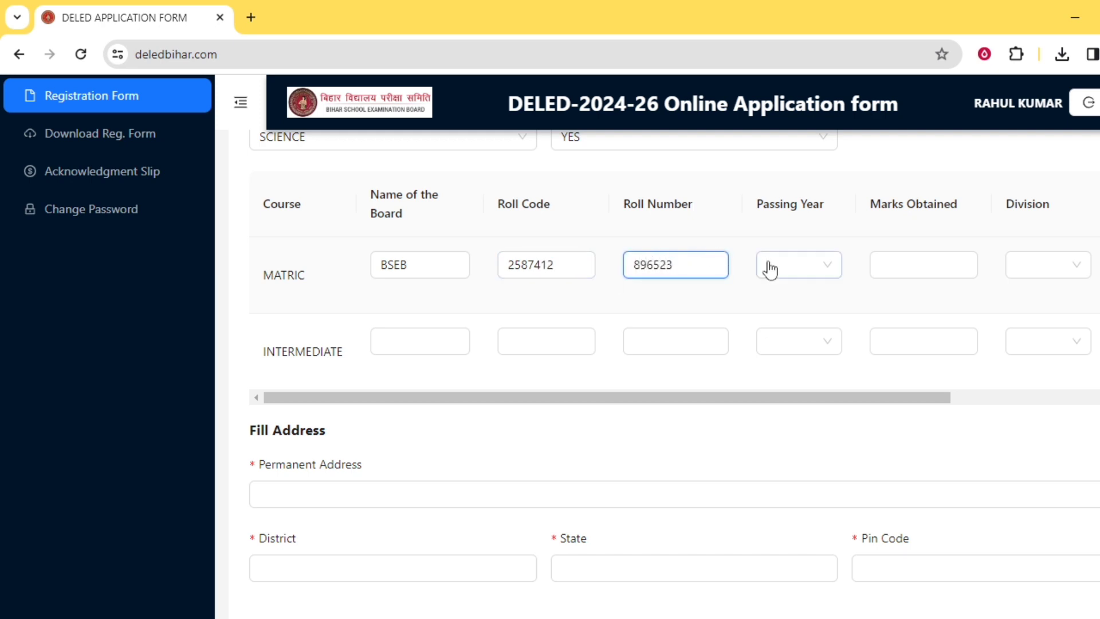
left_click(788, 265)
scroll(803, 412, "down", 8)
scroll(803, 423, "down", 5)
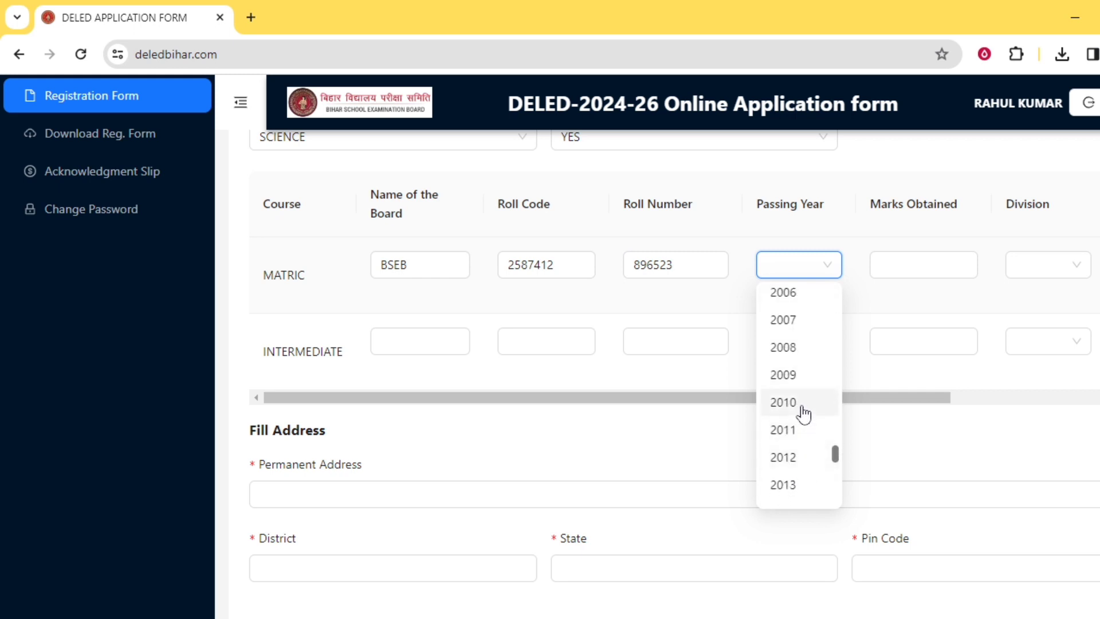
scroll(802, 427, "down", 1)
left_click(803, 454)
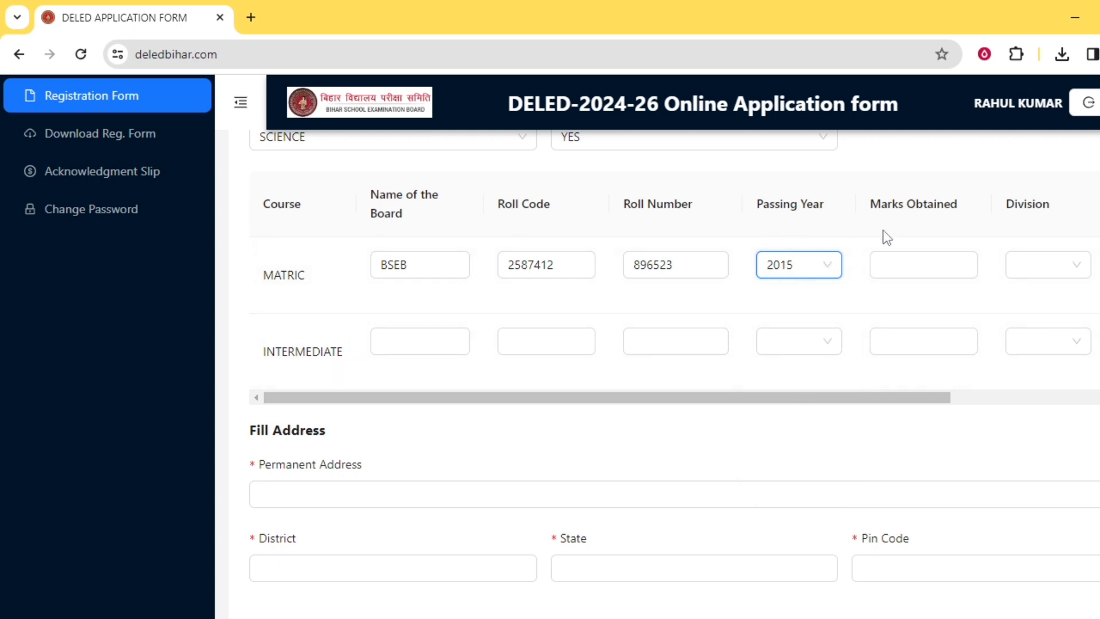
- Give the MATRIC row 340 marks, FIRST division and 68 percent
left_click(917, 267)
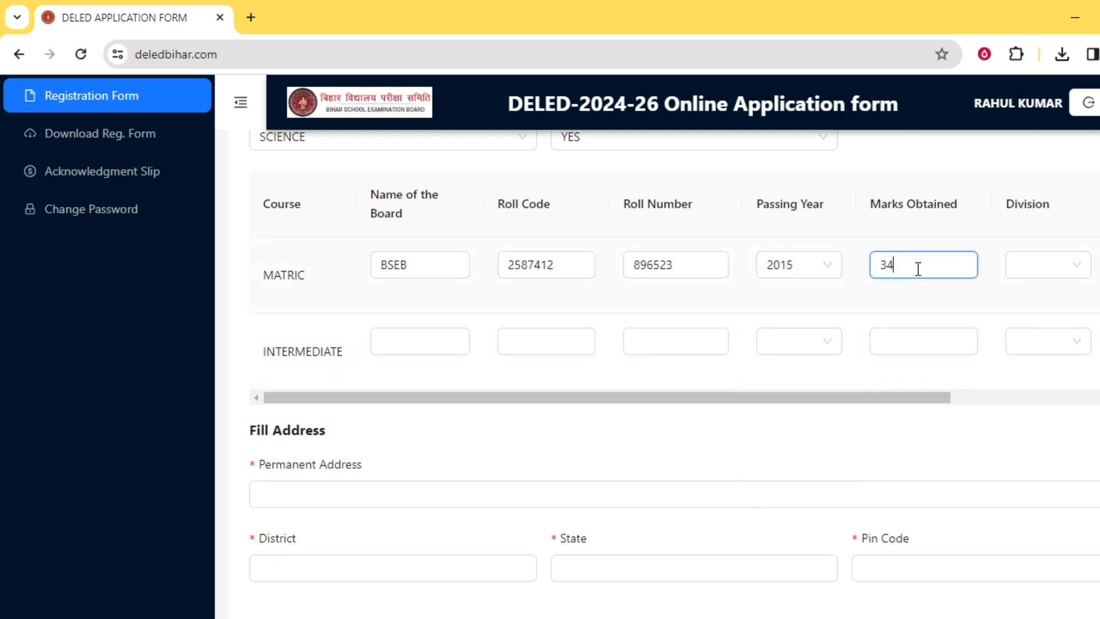
left_click(1055, 270)
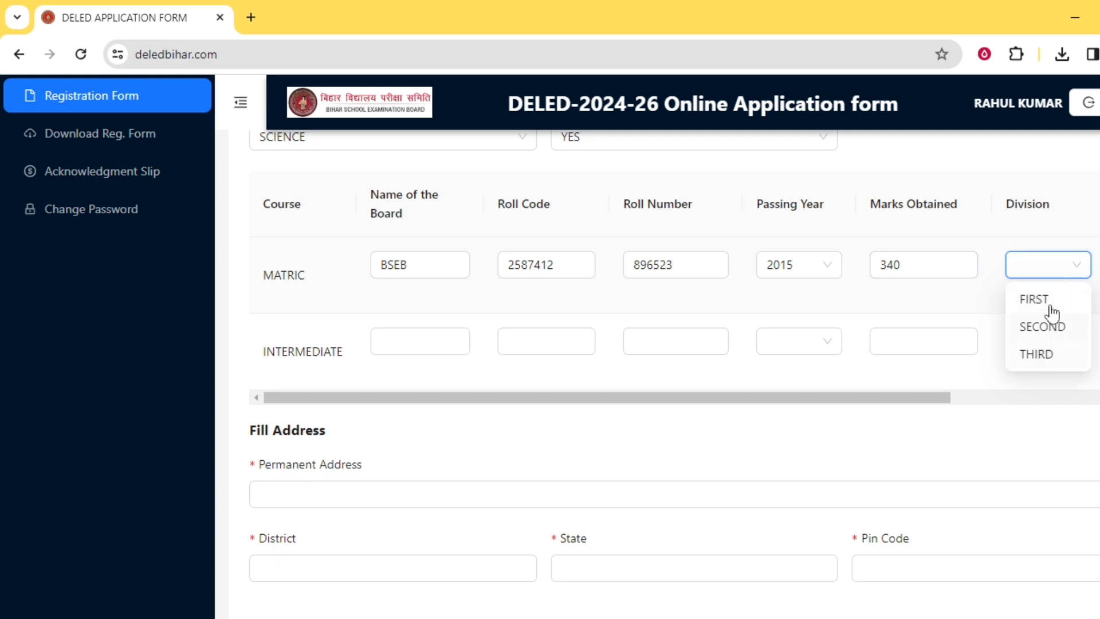
left_click(1055, 303)
left_click_drag(930, 400, 1097, 400)
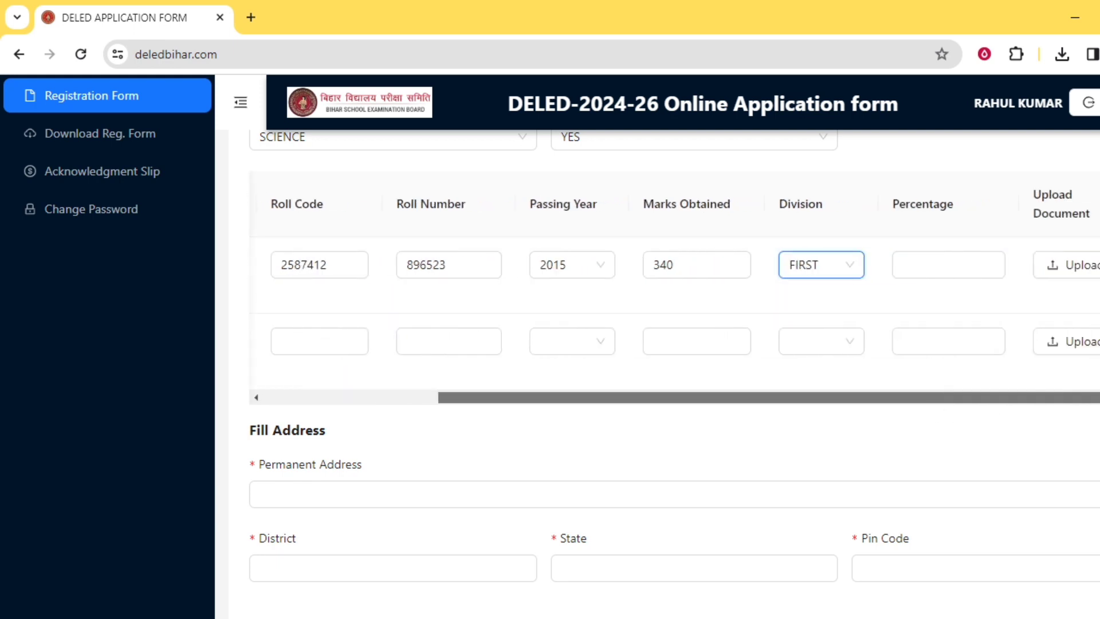
left_click(961, 265)
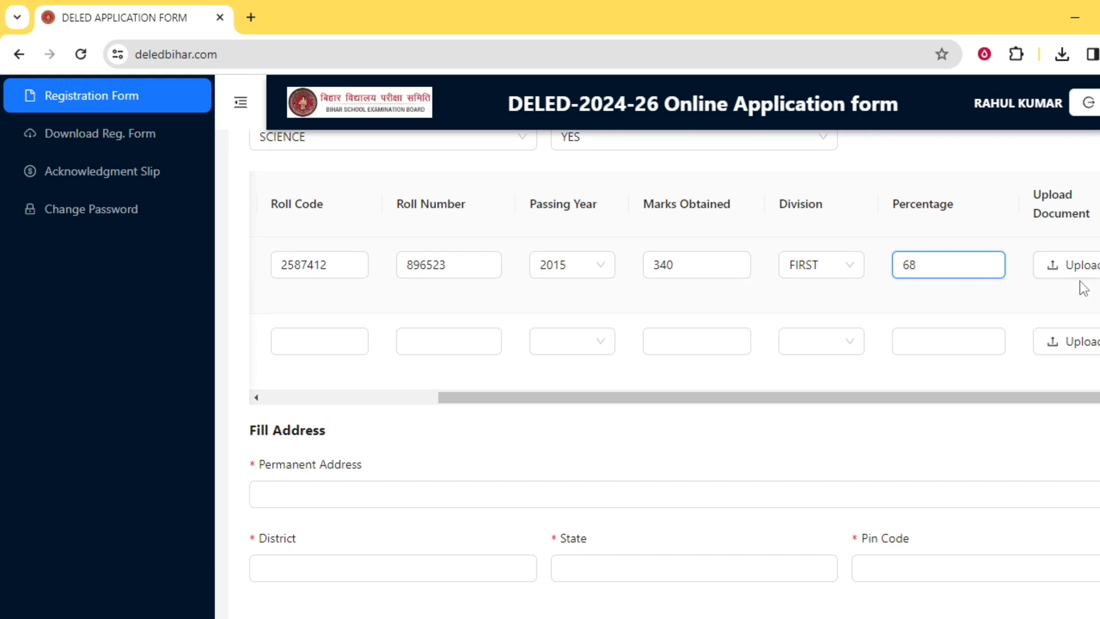
scroll(417, 354, "left", 3)
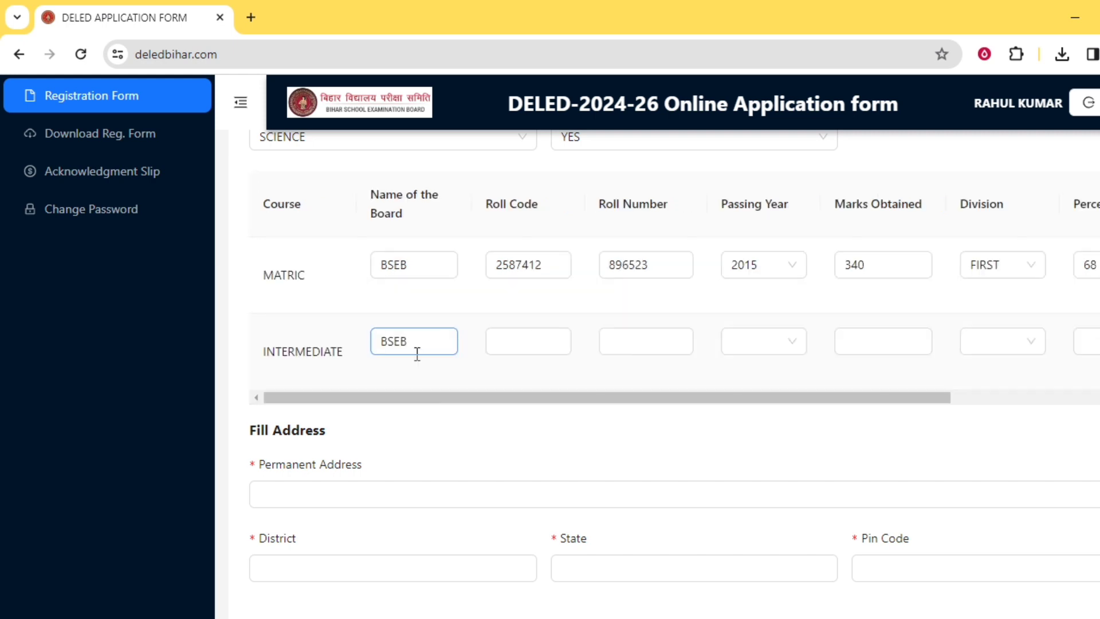
- Fill the INTERMEDIATE board, roll code and roll number, and set the passing year to 2017
double_click(382, 339)
left_click(526, 342)
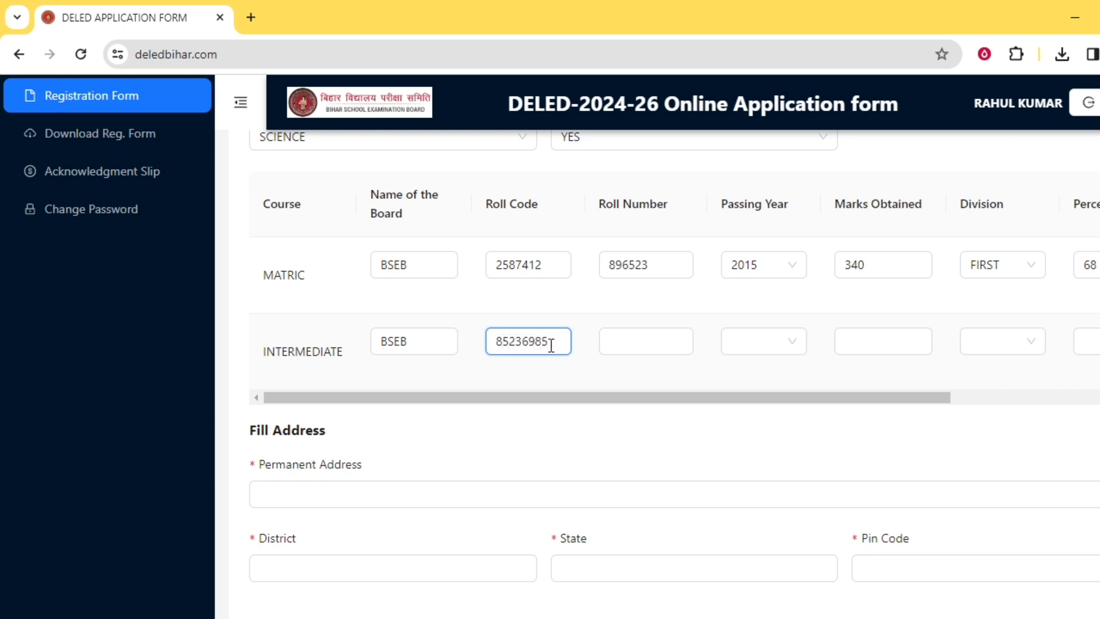
left_click(625, 333)
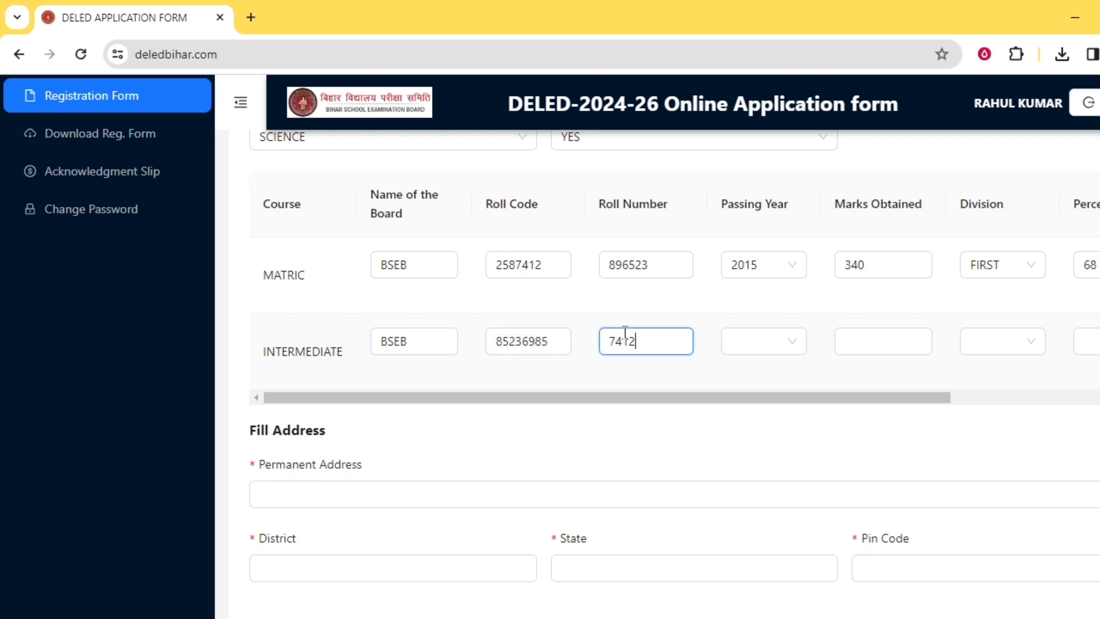
left_click(757, 341)
scroll(762, 456, "down", 4)
scroll(762, 459, "down", 10)
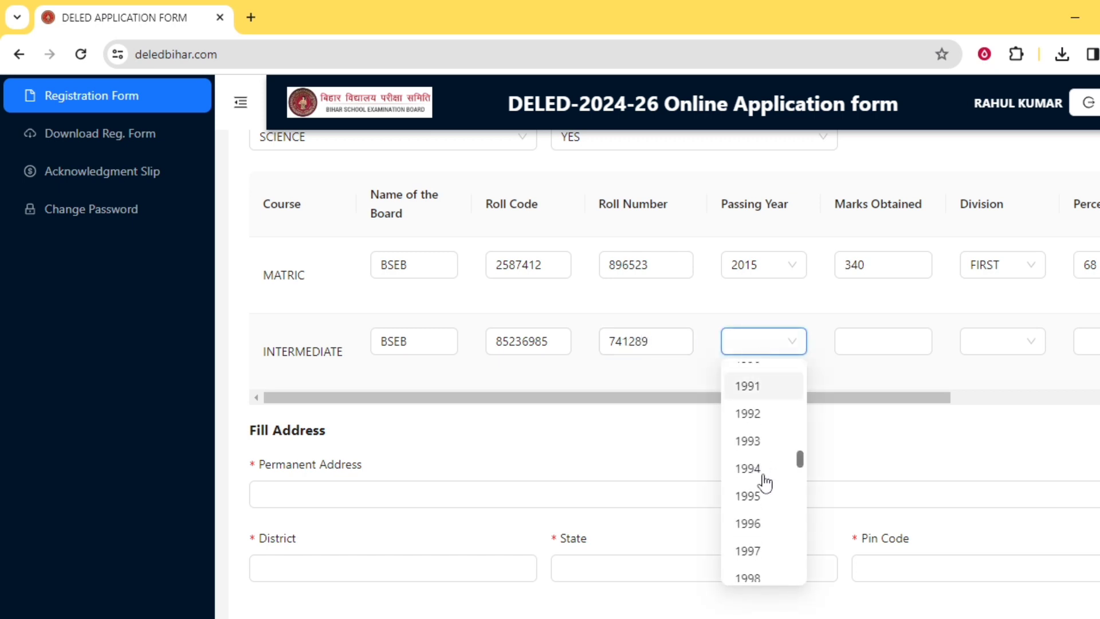
scroll(765, 527, "down", 5)
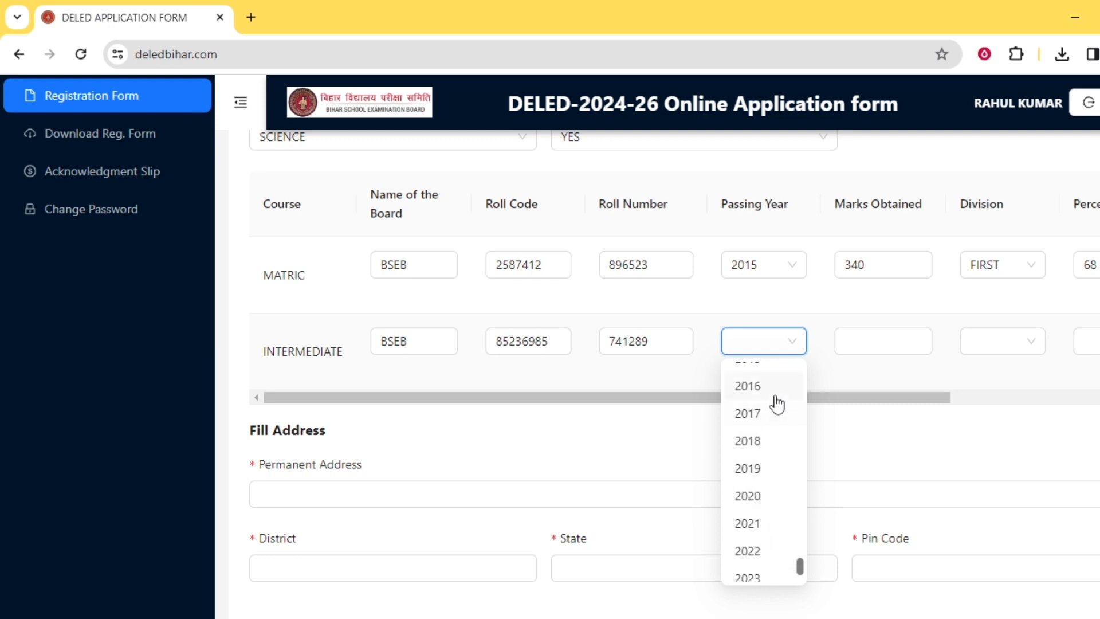
left_click(764, 415)
- Enter 402 marks, FIRST division and 80.4 percent for INTERMEDIATE, then upload its document
left_click(865, 347)
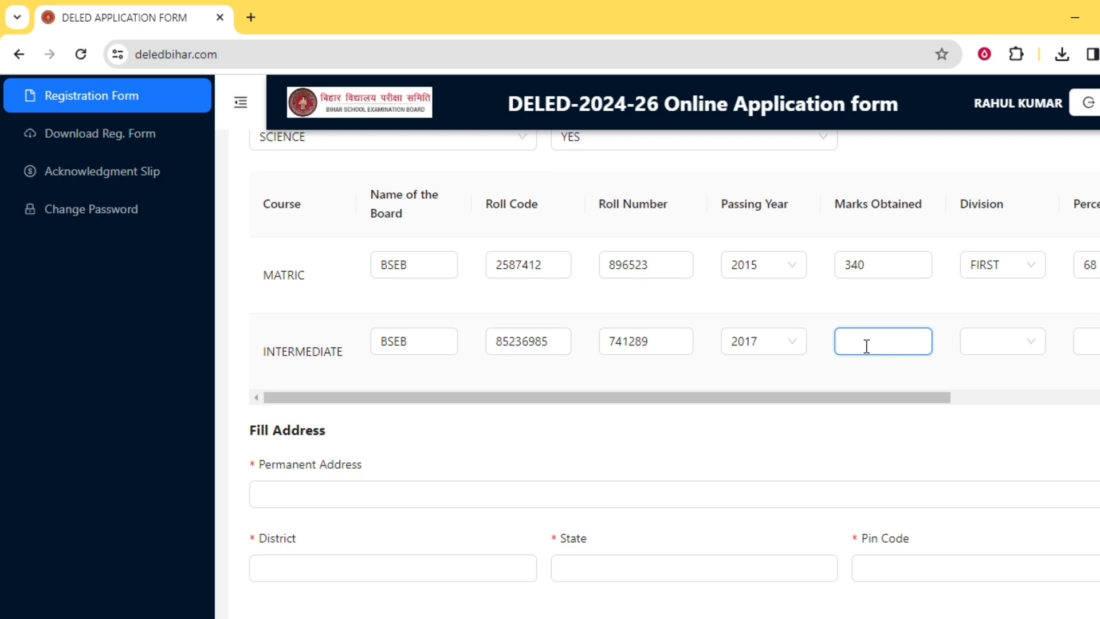
type("402")
left_click(981, 341)
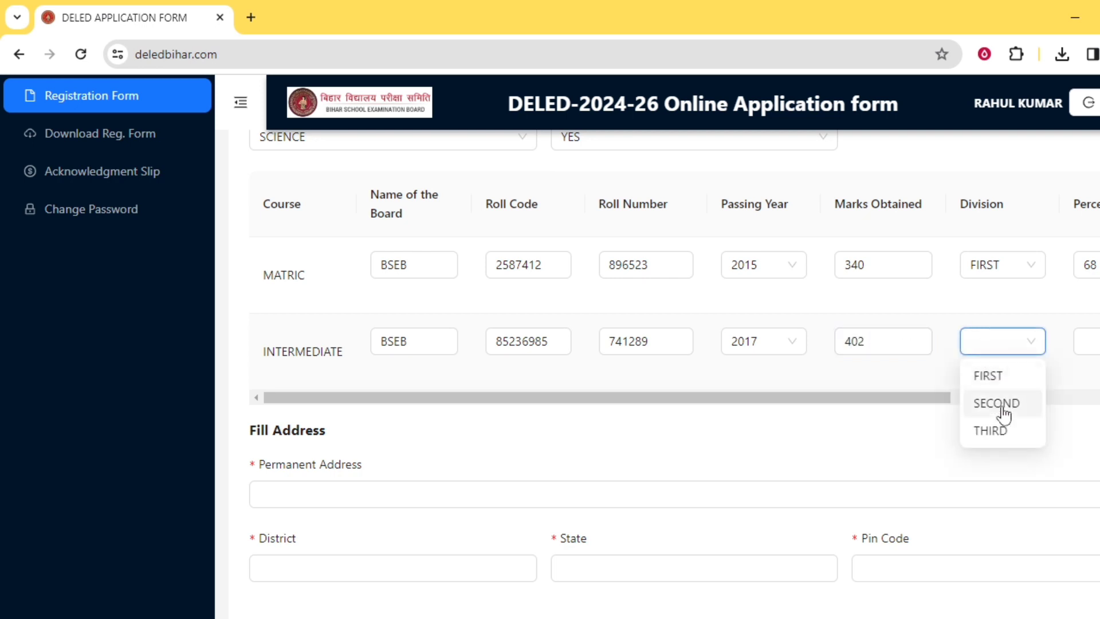
left_click(1011, 386)
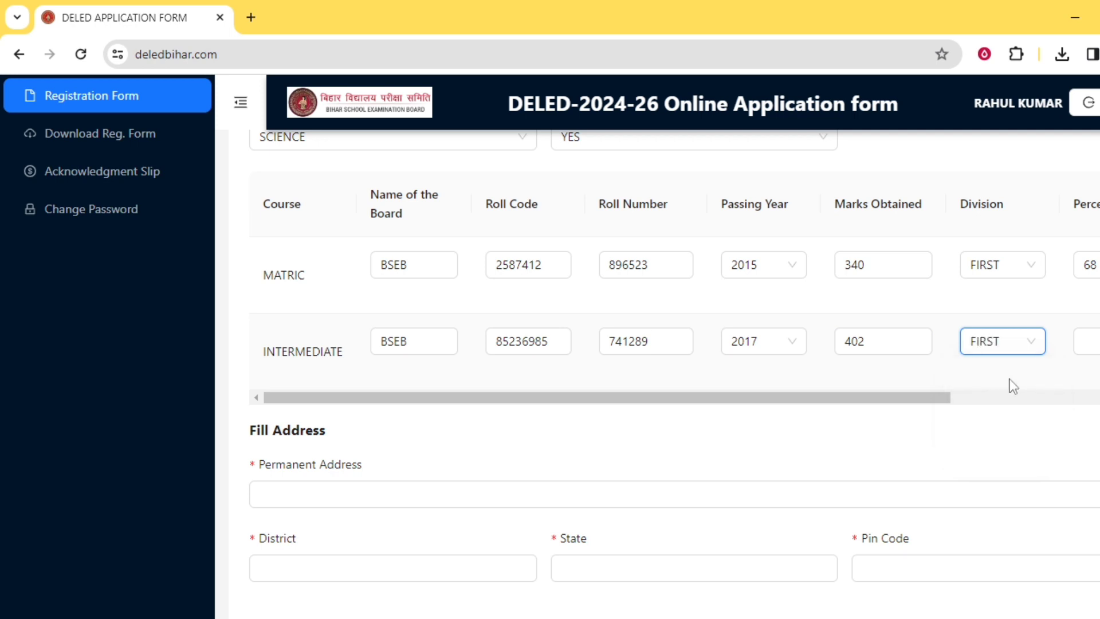
left_click_drag(930, 398, 1092, 401)
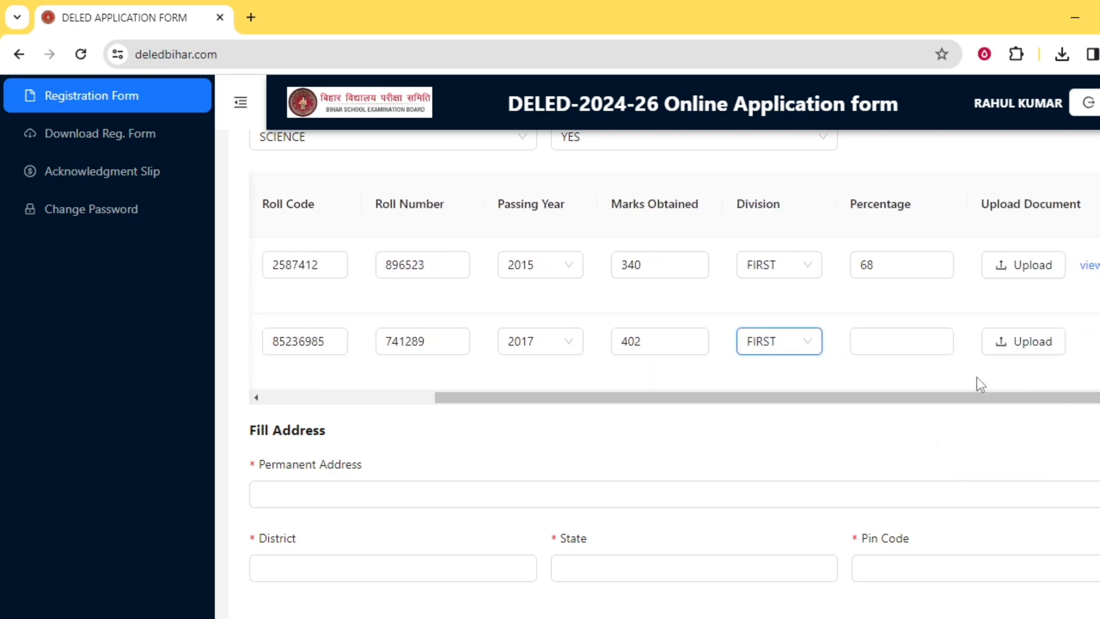
left_click(887, 338)
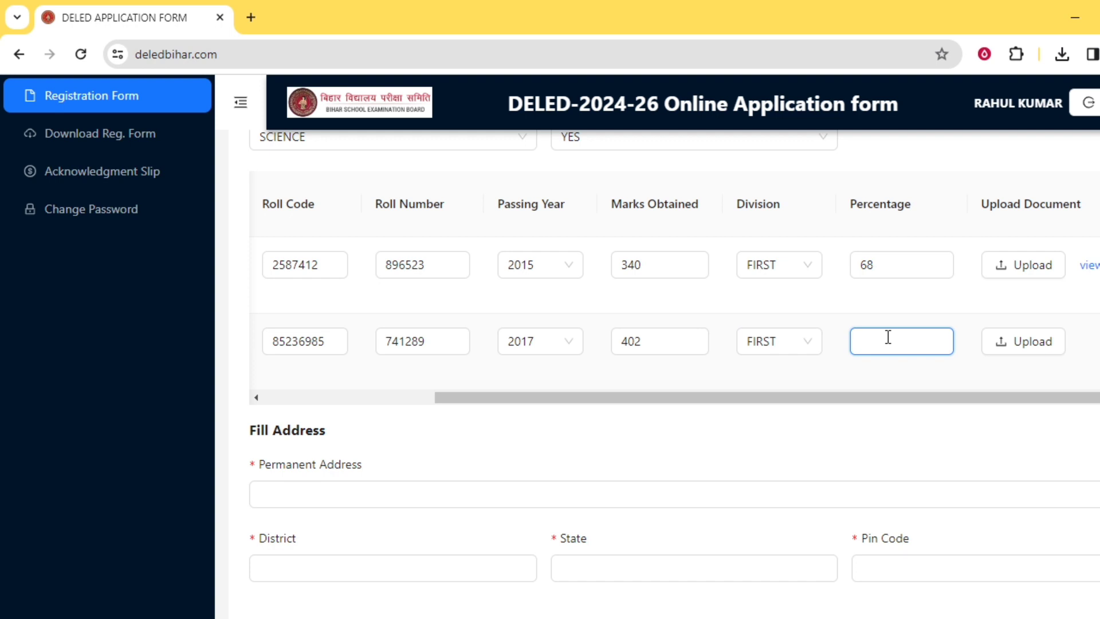
type("80.4")
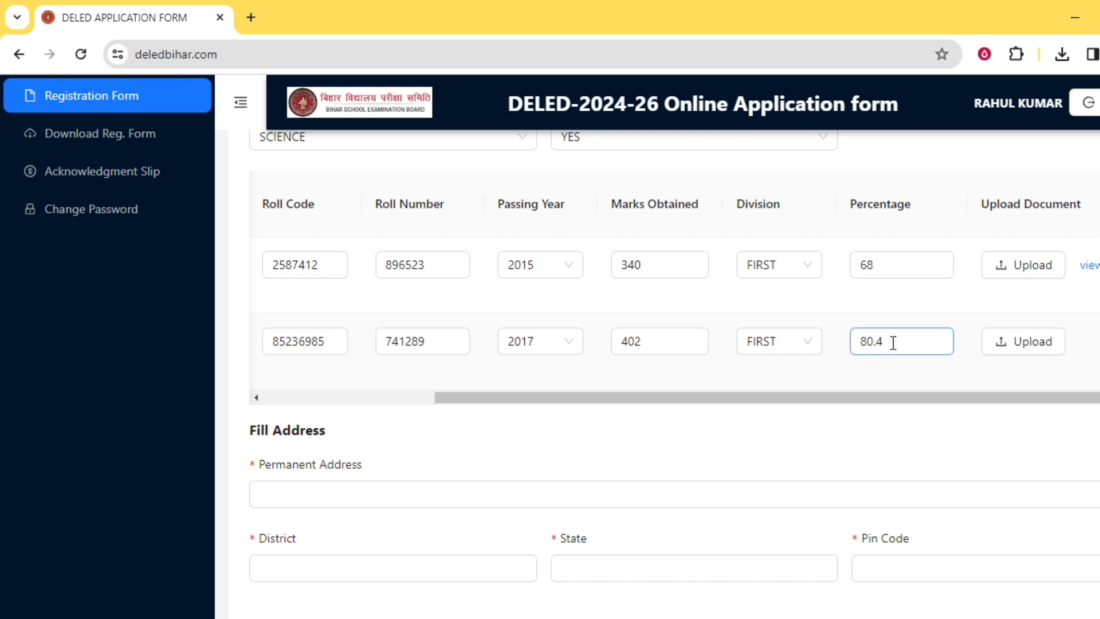
left_click(1026, 351)
- Enter permanent address VILLAGE POST, district PATANA and state BIHAR
scroll(281, 314, "down", 2)
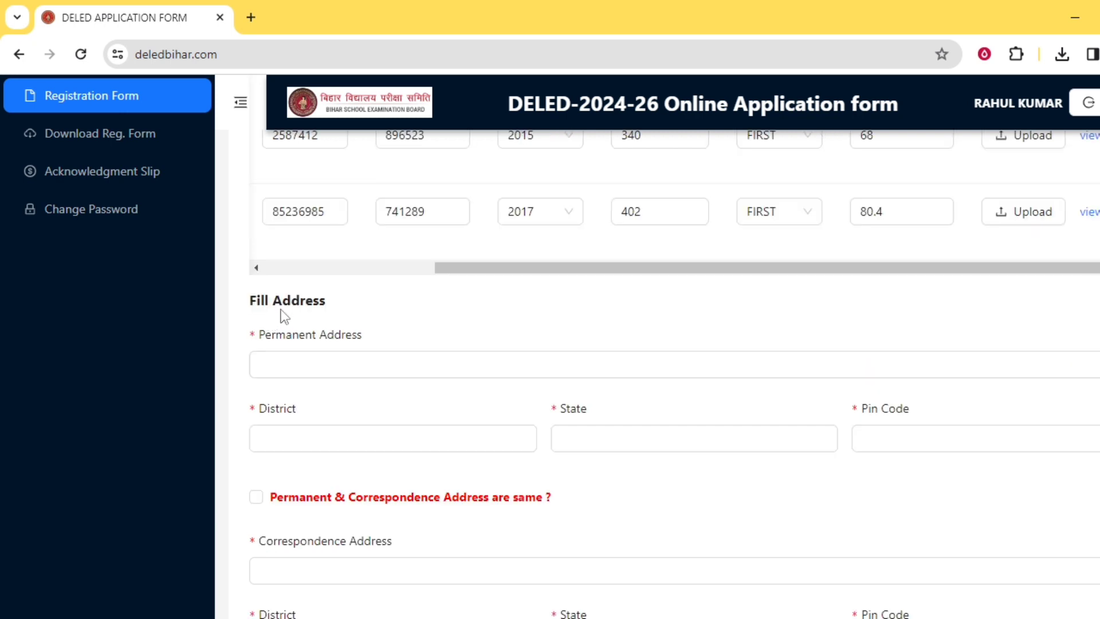
left_click(284, 361)
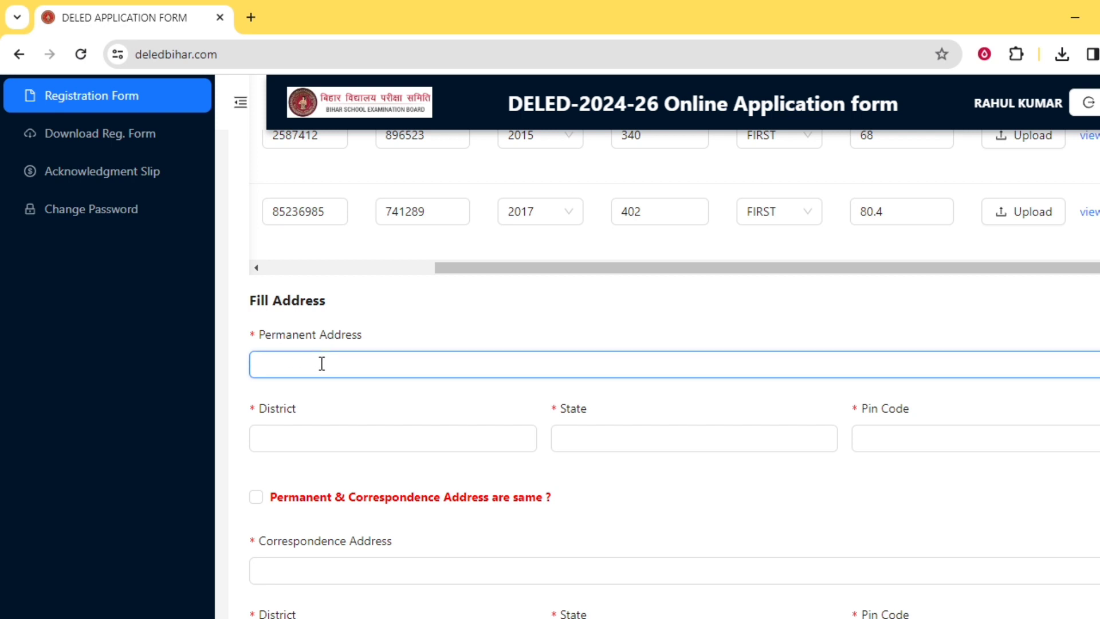
type("VILLAGE POST")
left_click(346, 440)
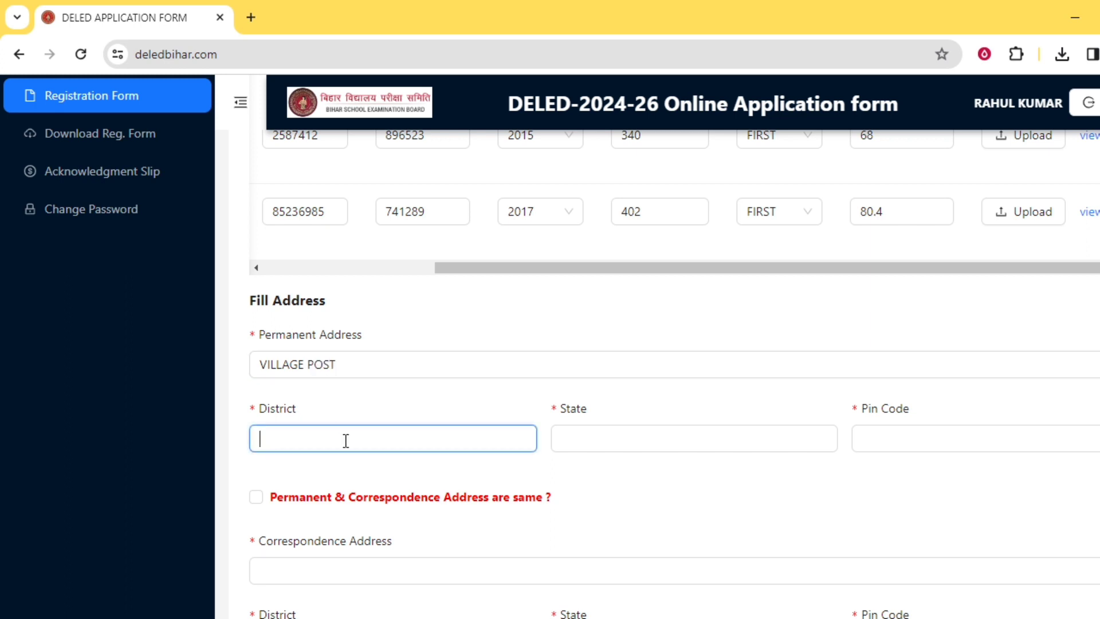
type("PATANA")
left_click(562, 445)
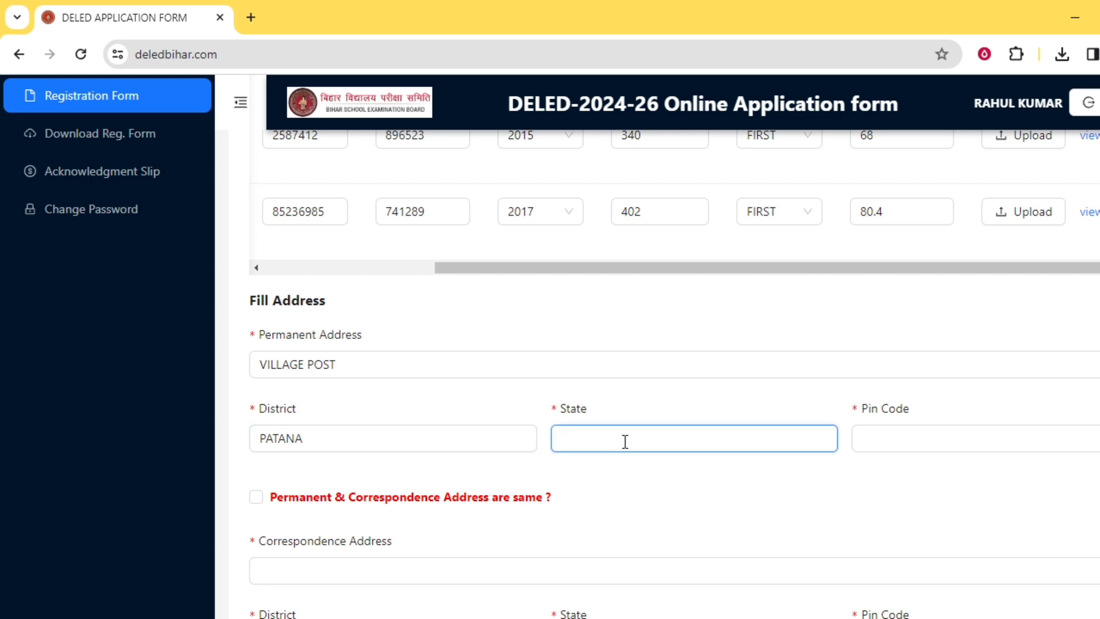
type("BIHAR")
- Move to the Pin Code field, then down to the AADHAR NUMBER field
left_click(924, 439)
scroll(938, 444, "down", 3)
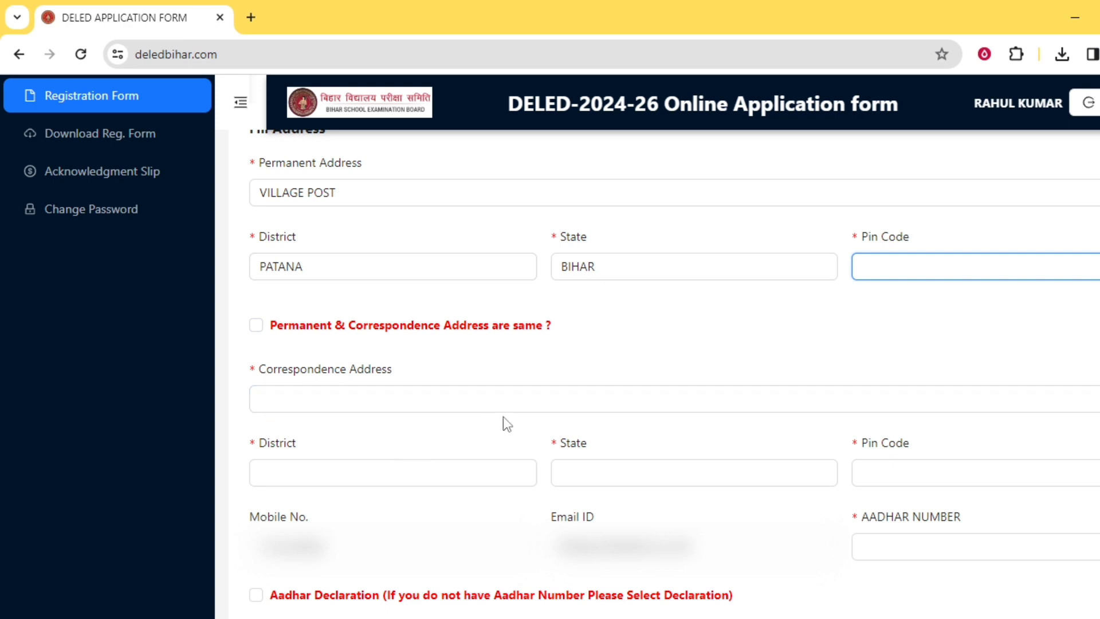
scroll(504, 423, "down", 3)
left_click(891, 365)
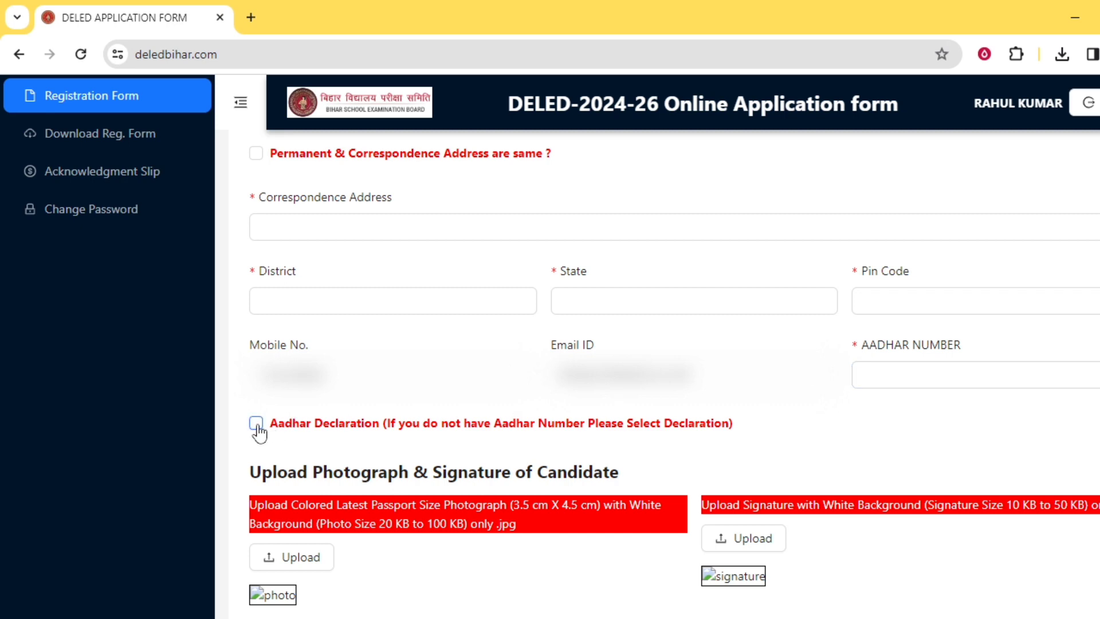
- Check the photo 20–100 KB and signature 10–50 KB size limits, then save the application
scroll(388, 277, "down", 4)
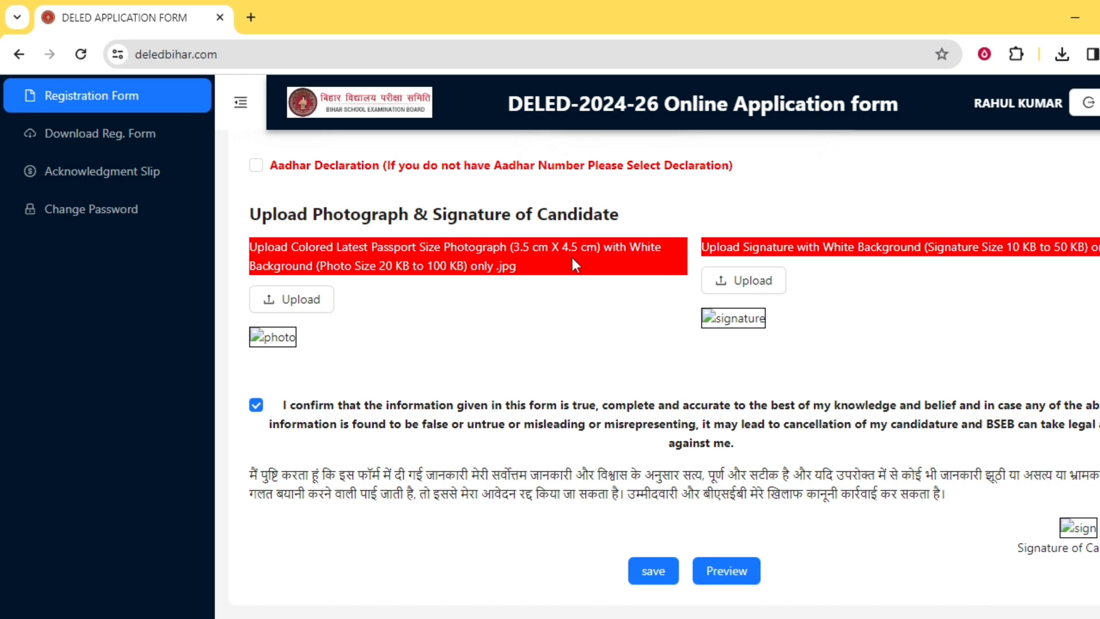
left_click_drag(383, 271, 419, 282)
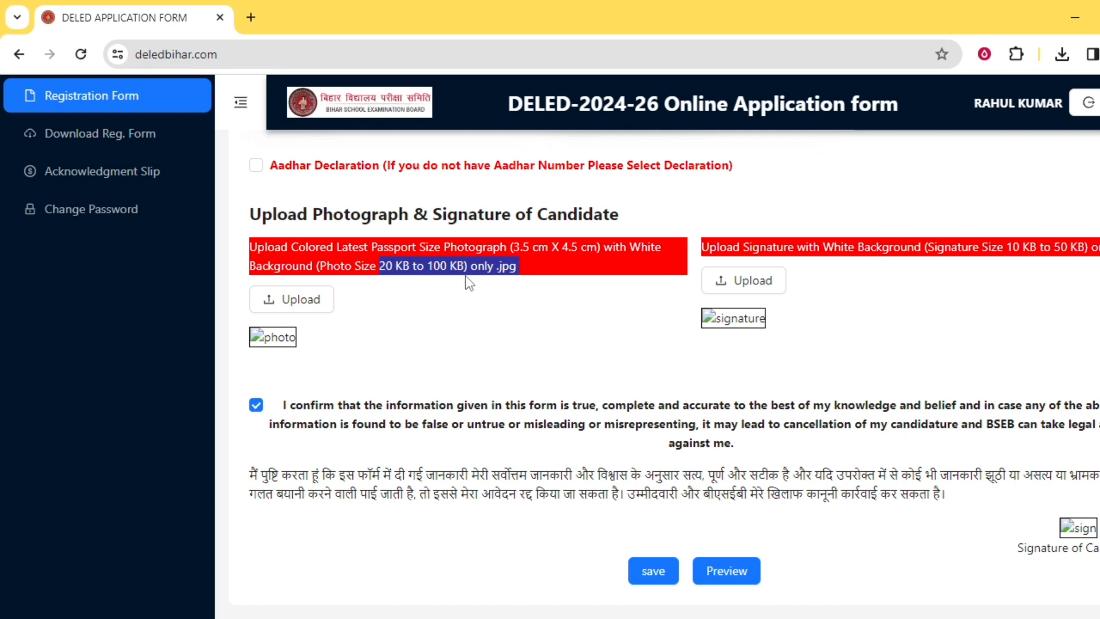
left_click(517, 274)
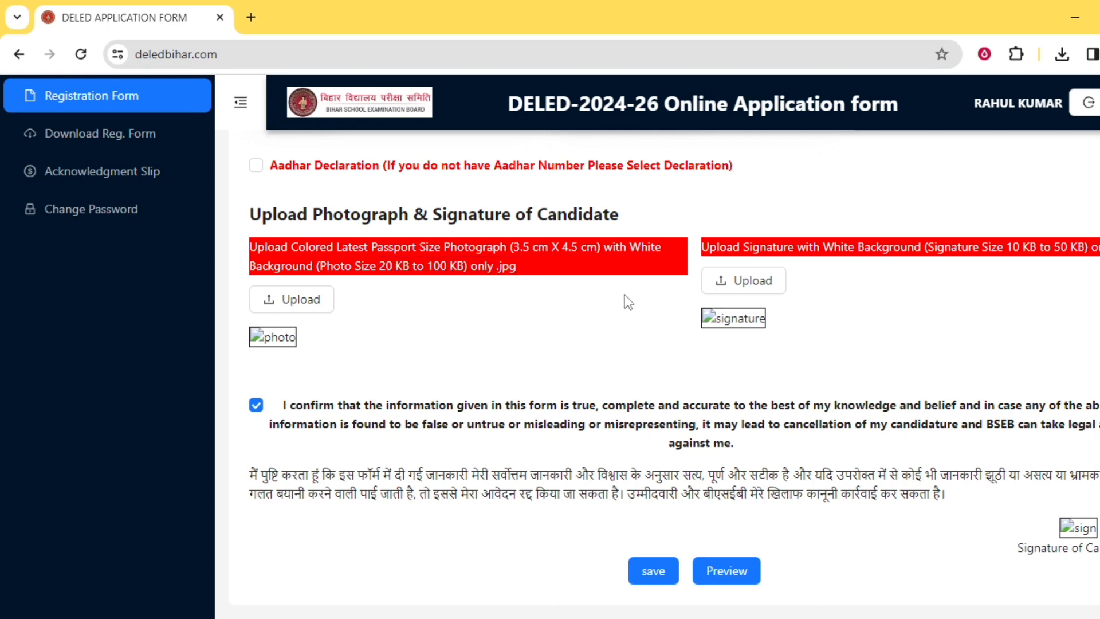
left_click_drag(1008, 247, 1086, 247)
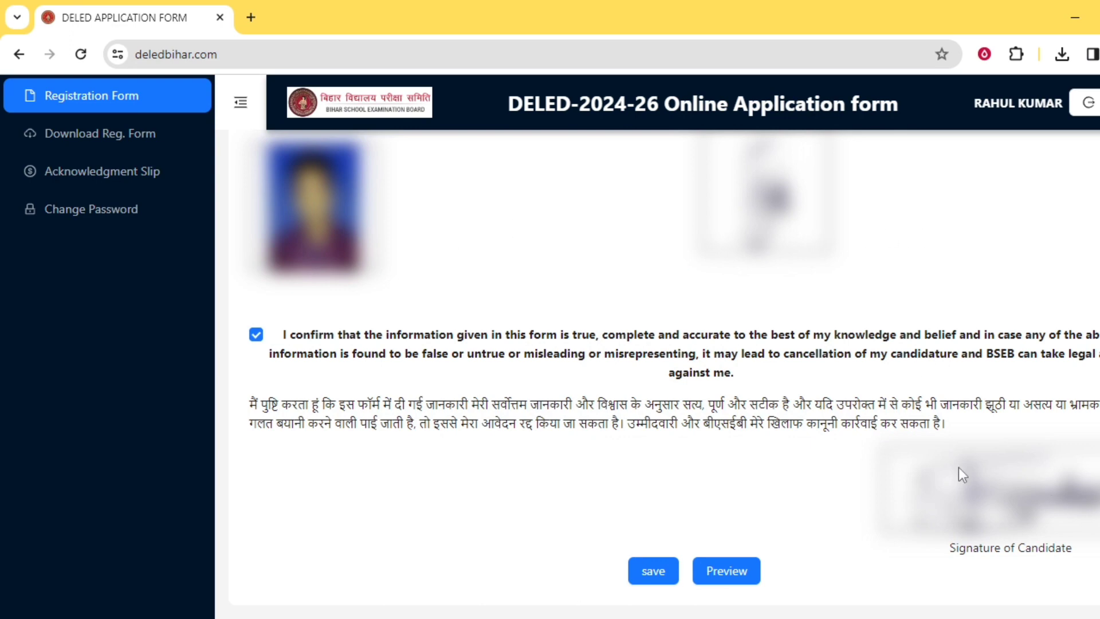
left_click(658, 570)
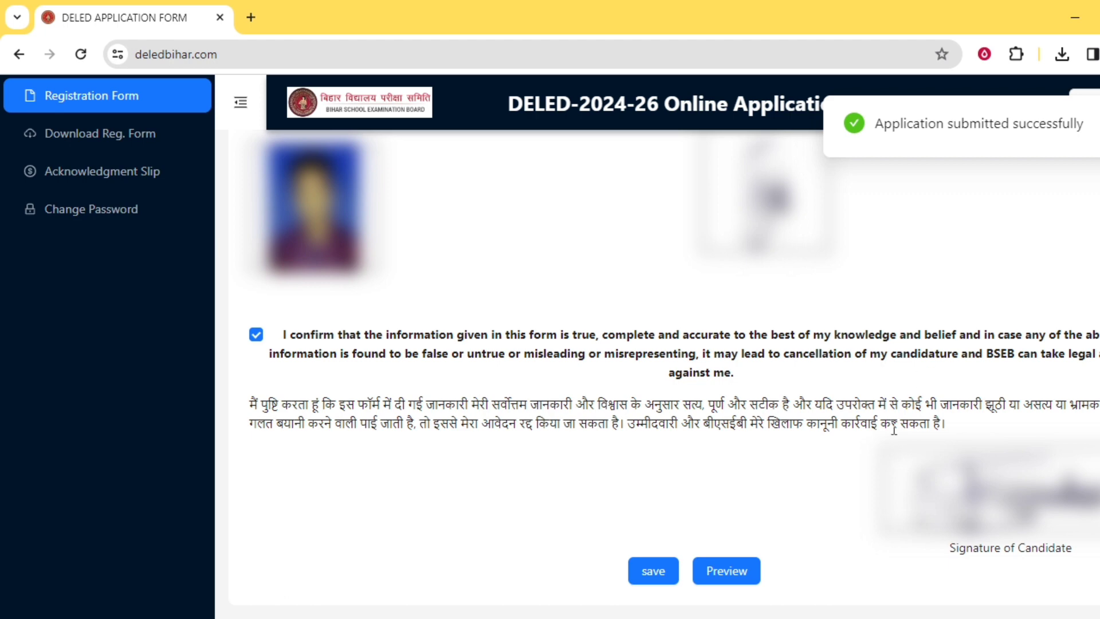
left_click(740, 575)
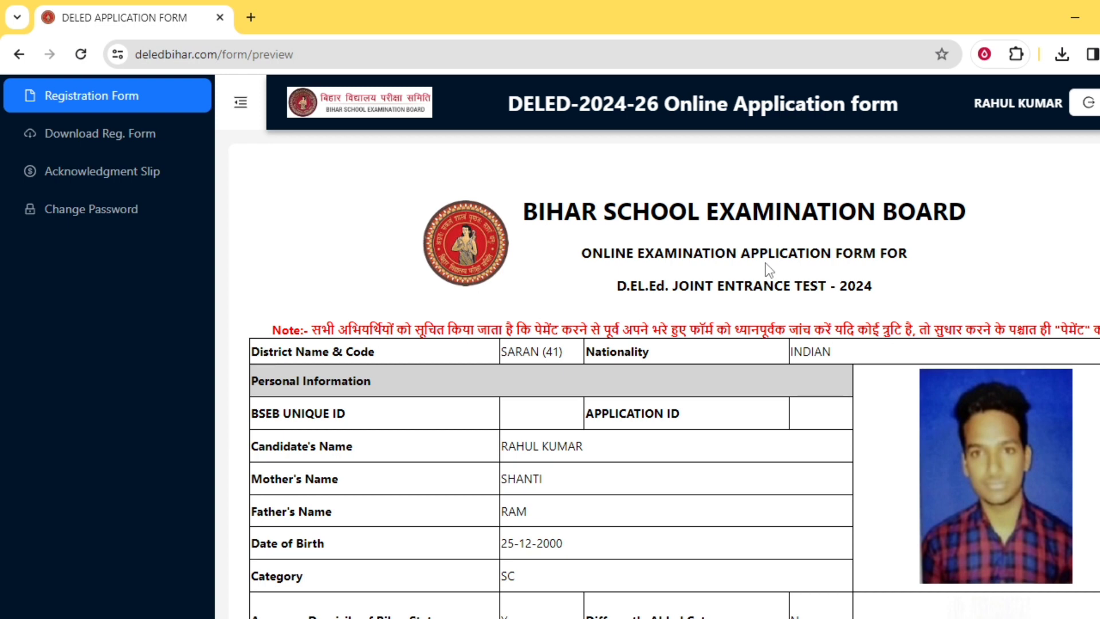
- Scroll through the application preview and proceed to the registration fee payment
scroll(767, 268, "down", 10)
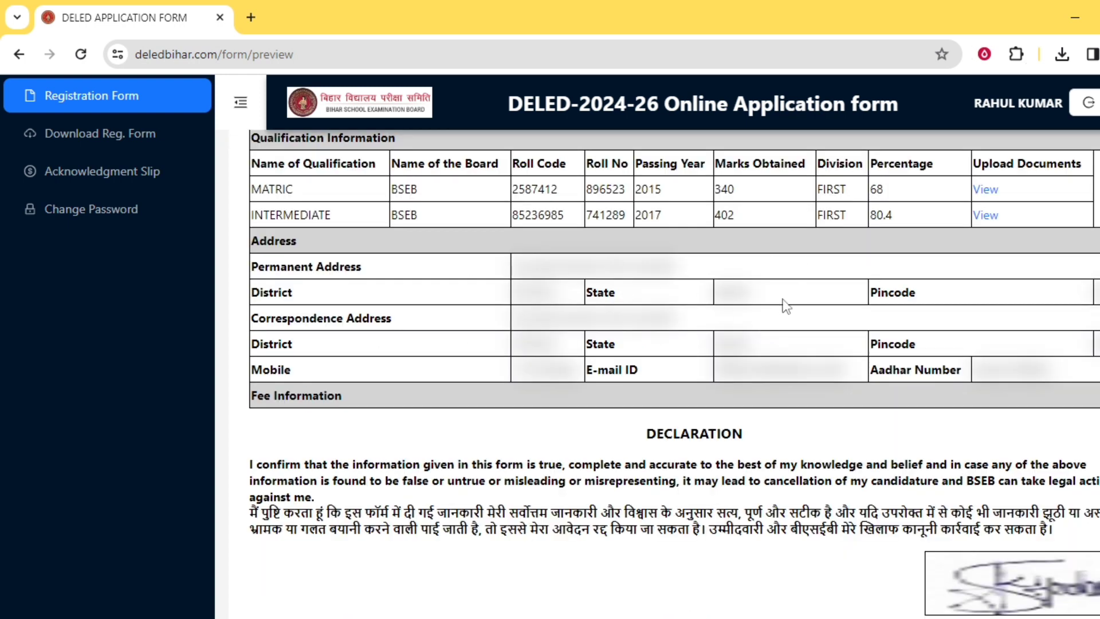
scroll(785, 307, "down", 2)
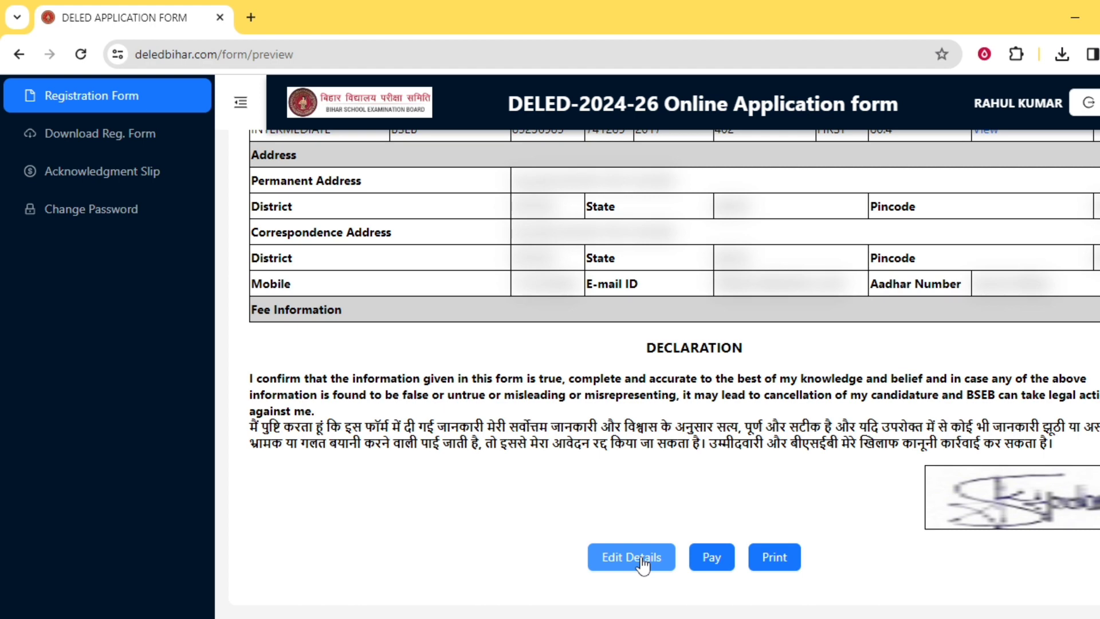
left_click(719, 565)
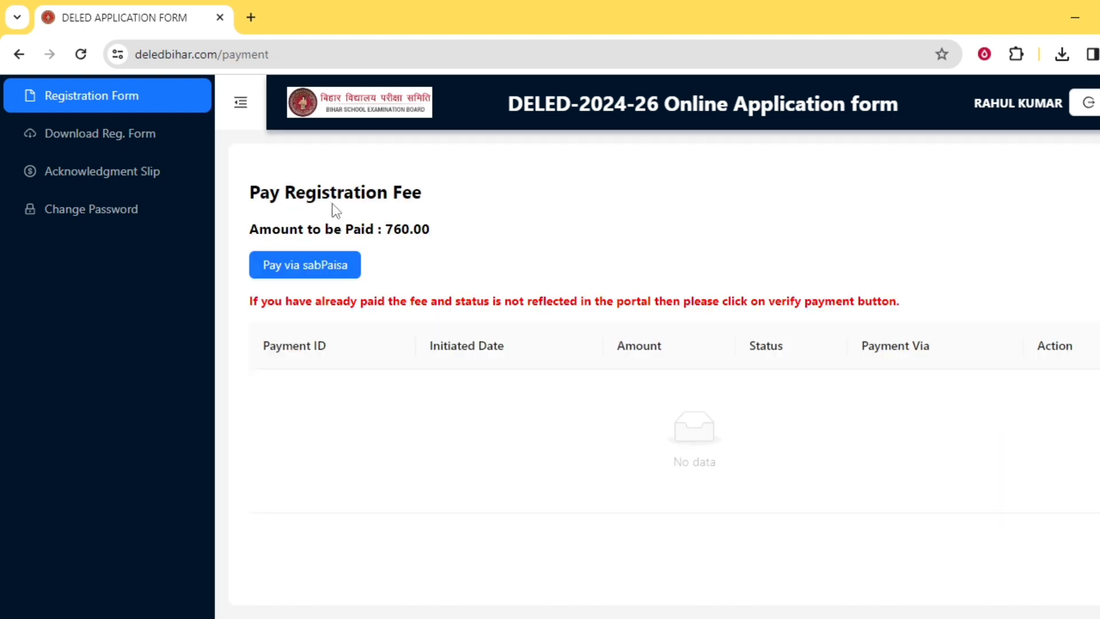
- Note the 760.00 fee due and start paying it through SabPaisa
left_click_drag(385, 229, 417, 241)
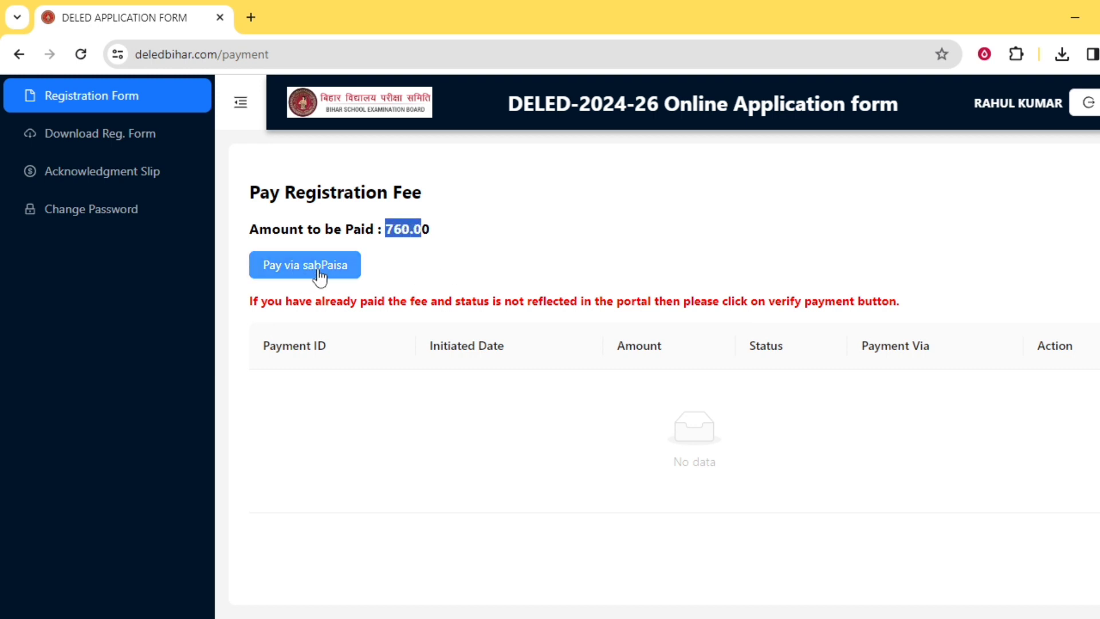
left_click(319, 270)
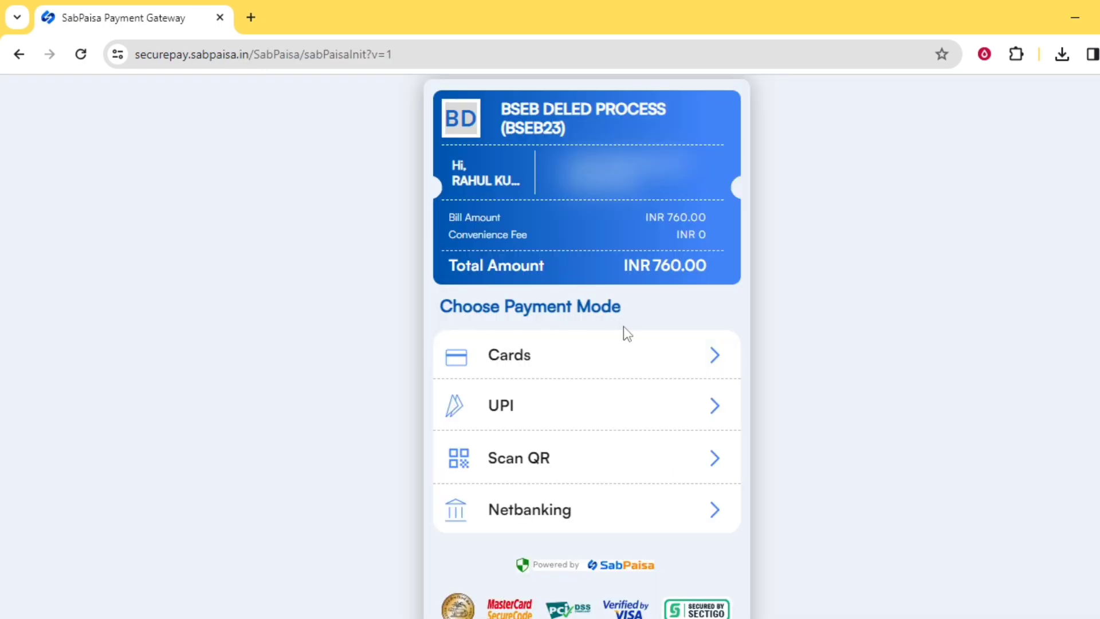
- Choose Cards as the SabPaisa payment mode for the INR 760.00 total
scroll(624, 355, "down", 1)
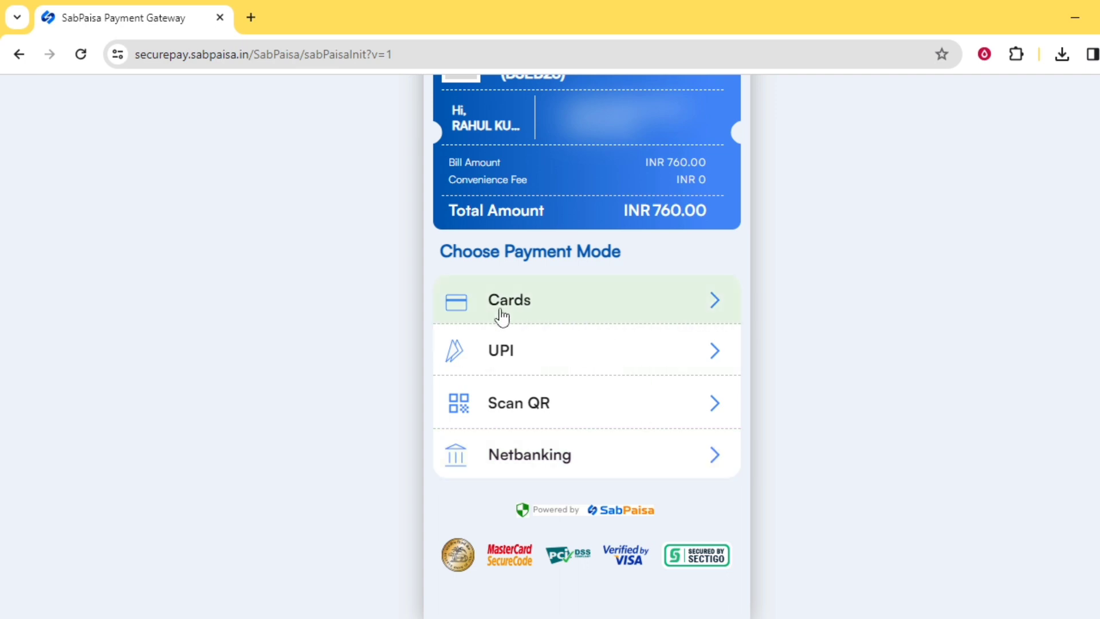
left_click(689, 305)
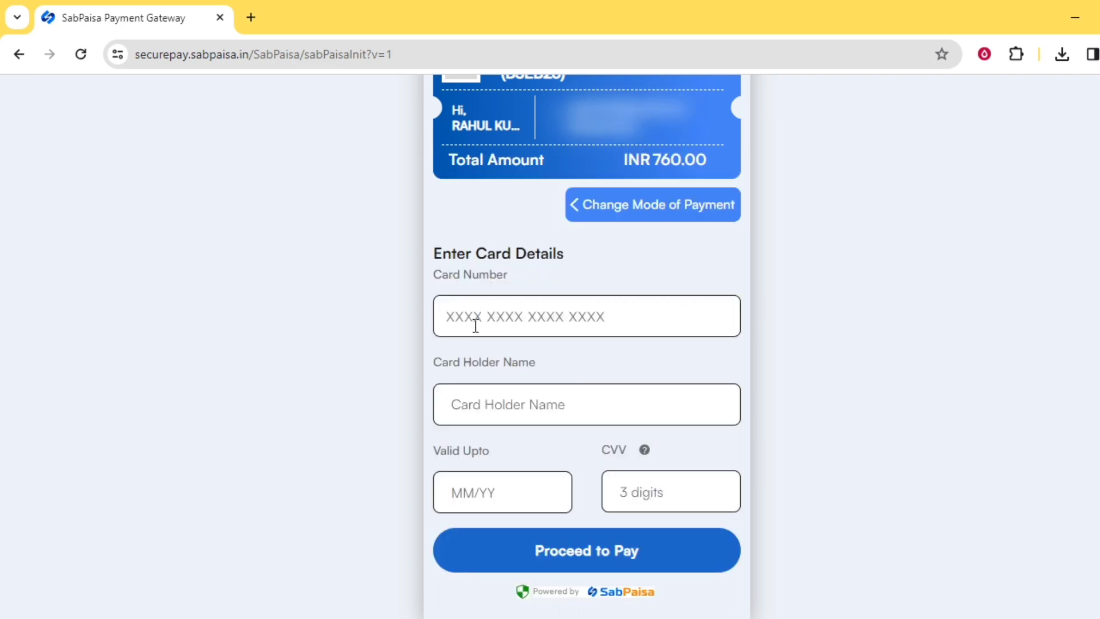